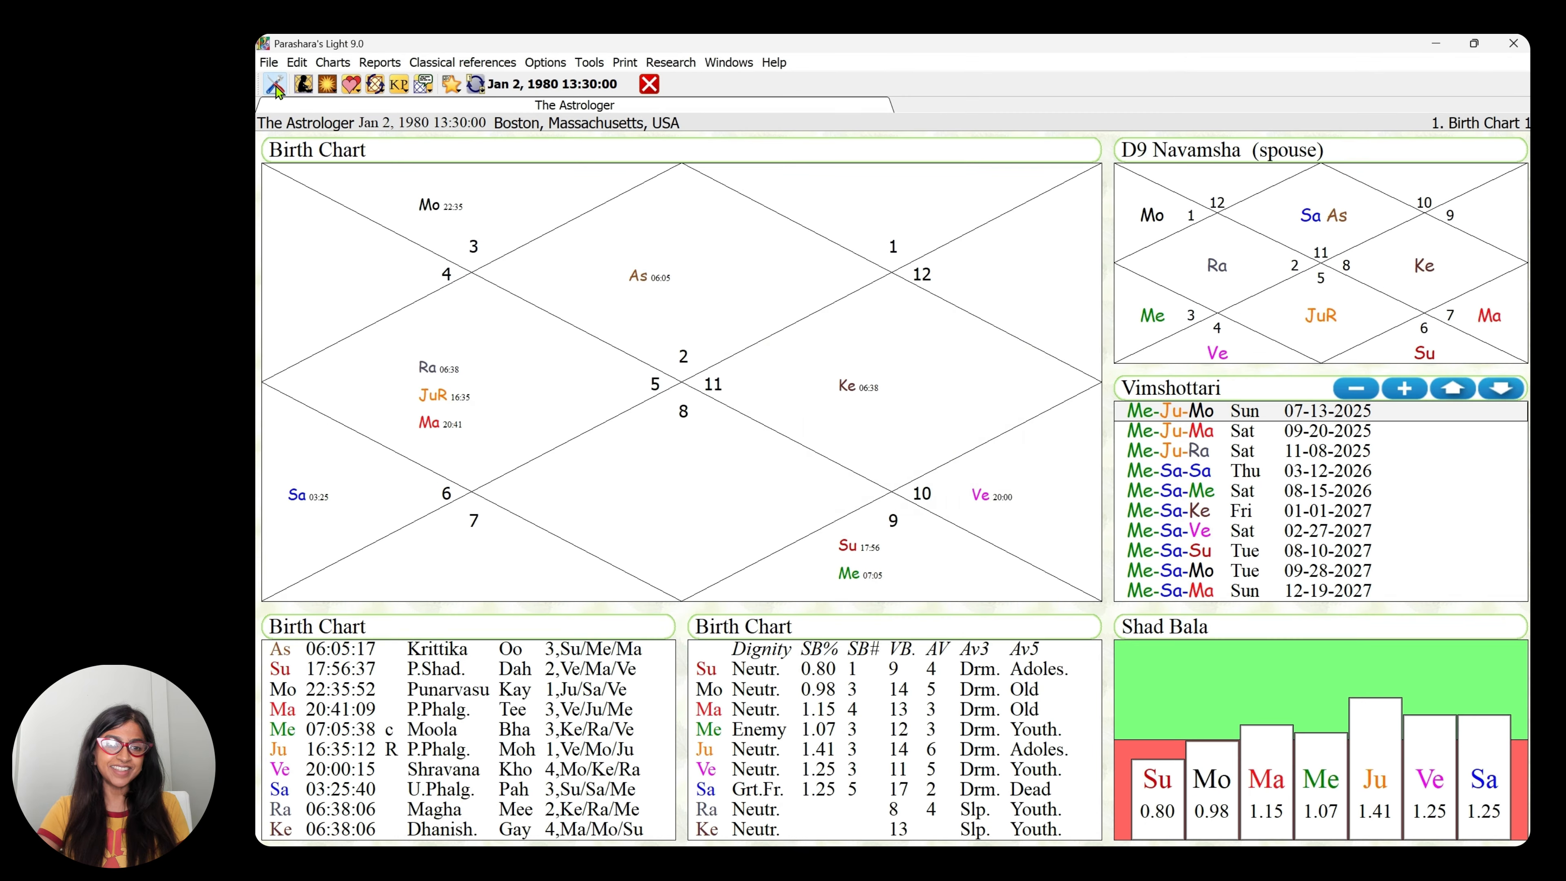
Step: Open the chart style preferences and set the chart style to South Indian
{"action": "left_click", "coordinate": [276, 87]}
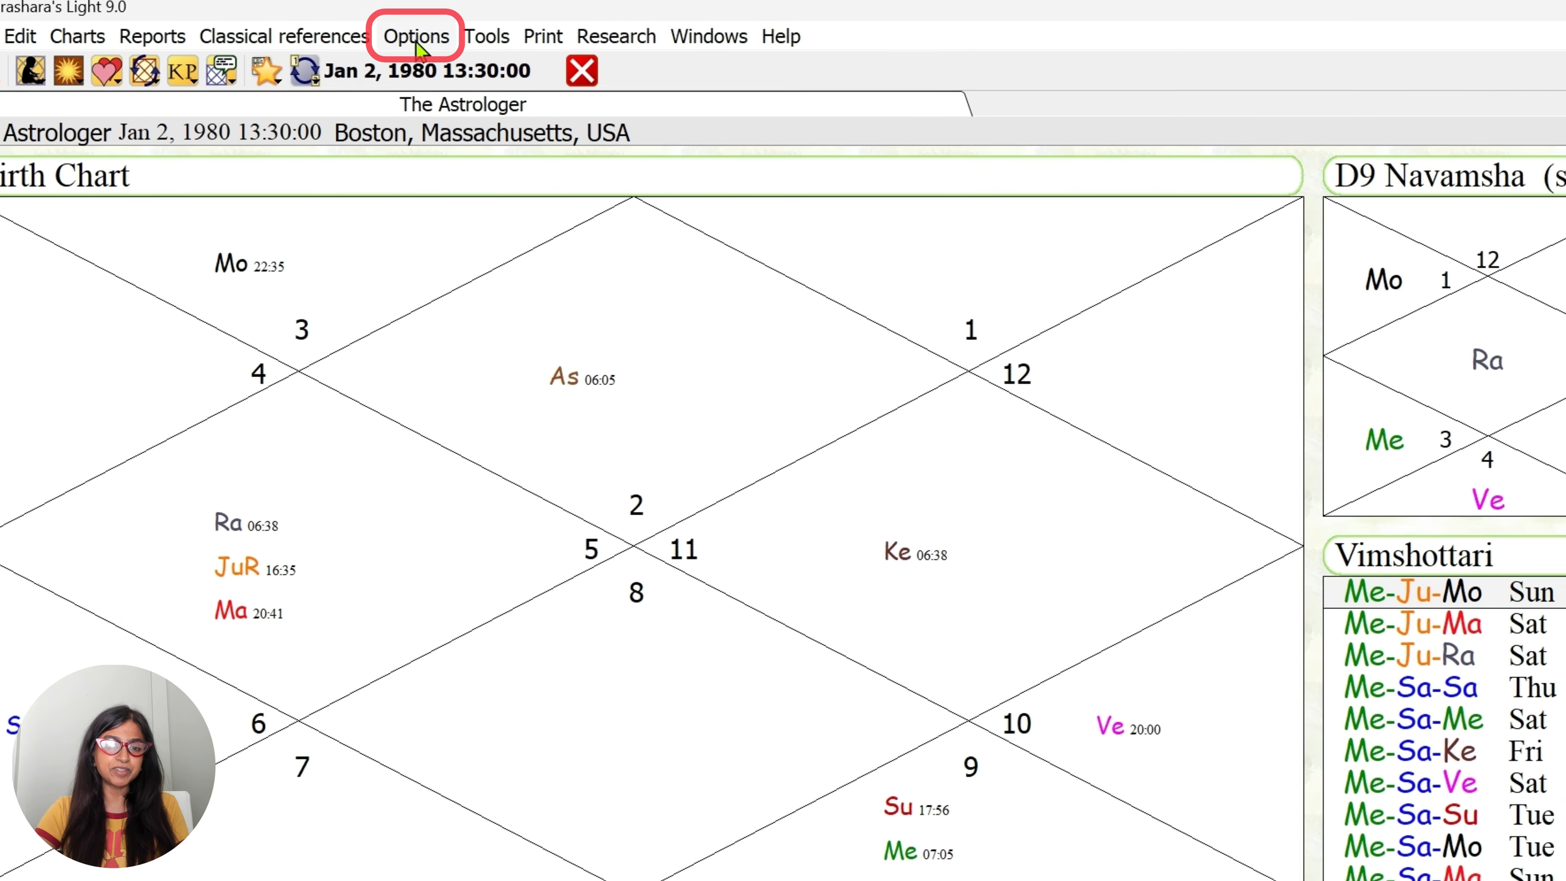
{"action": "left_click", "coordinate": [545, 62]}
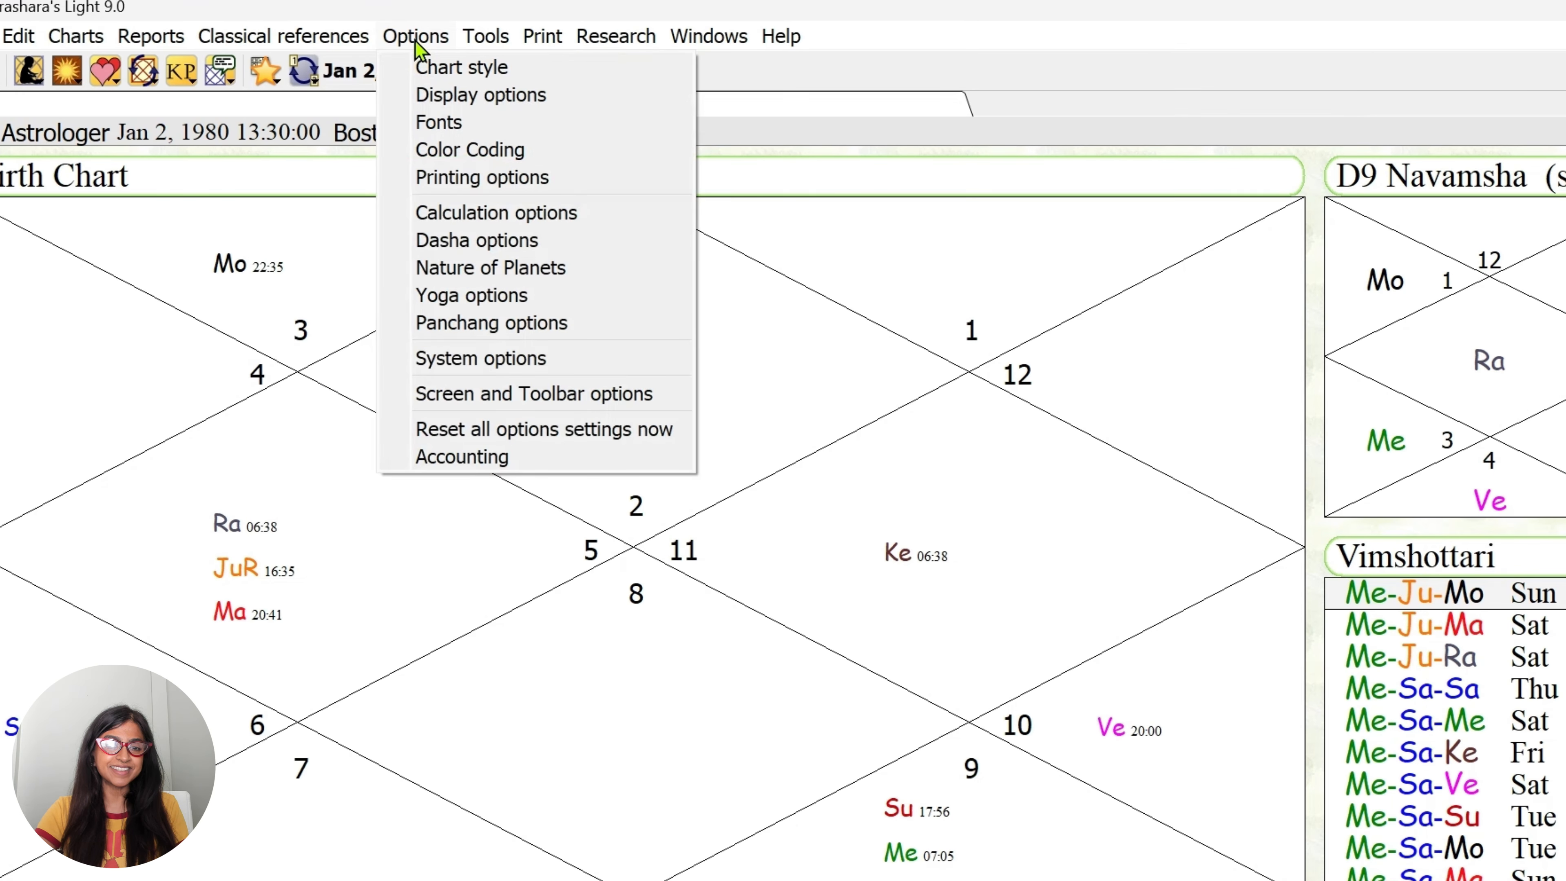
{"action": "left_click", "coordinate": [494, 69]}
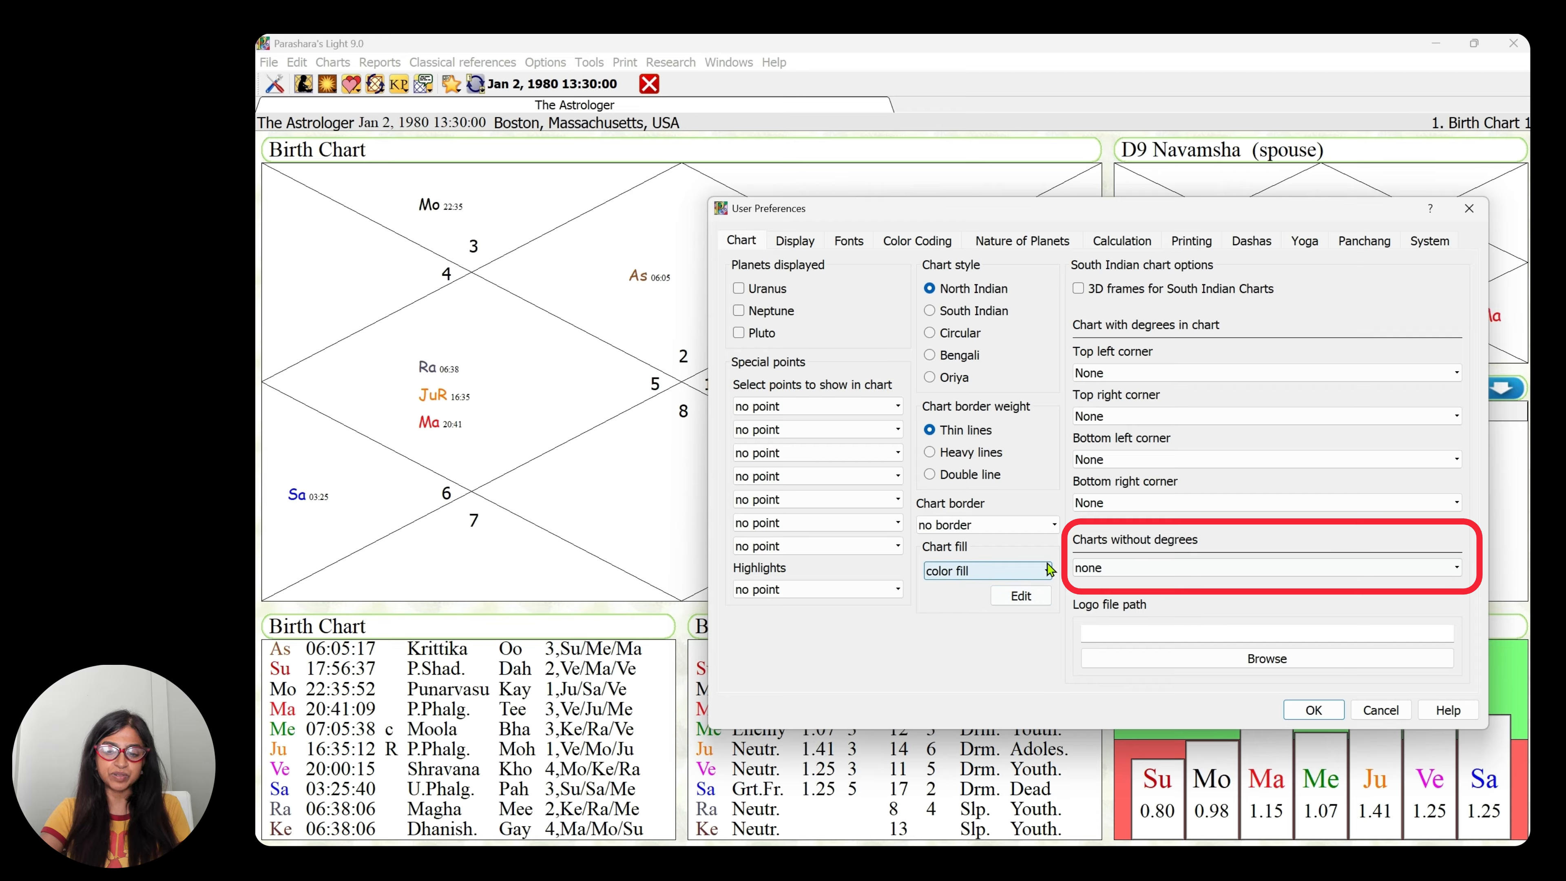
{"action": "left_click", "coordinate": [968, 316]}
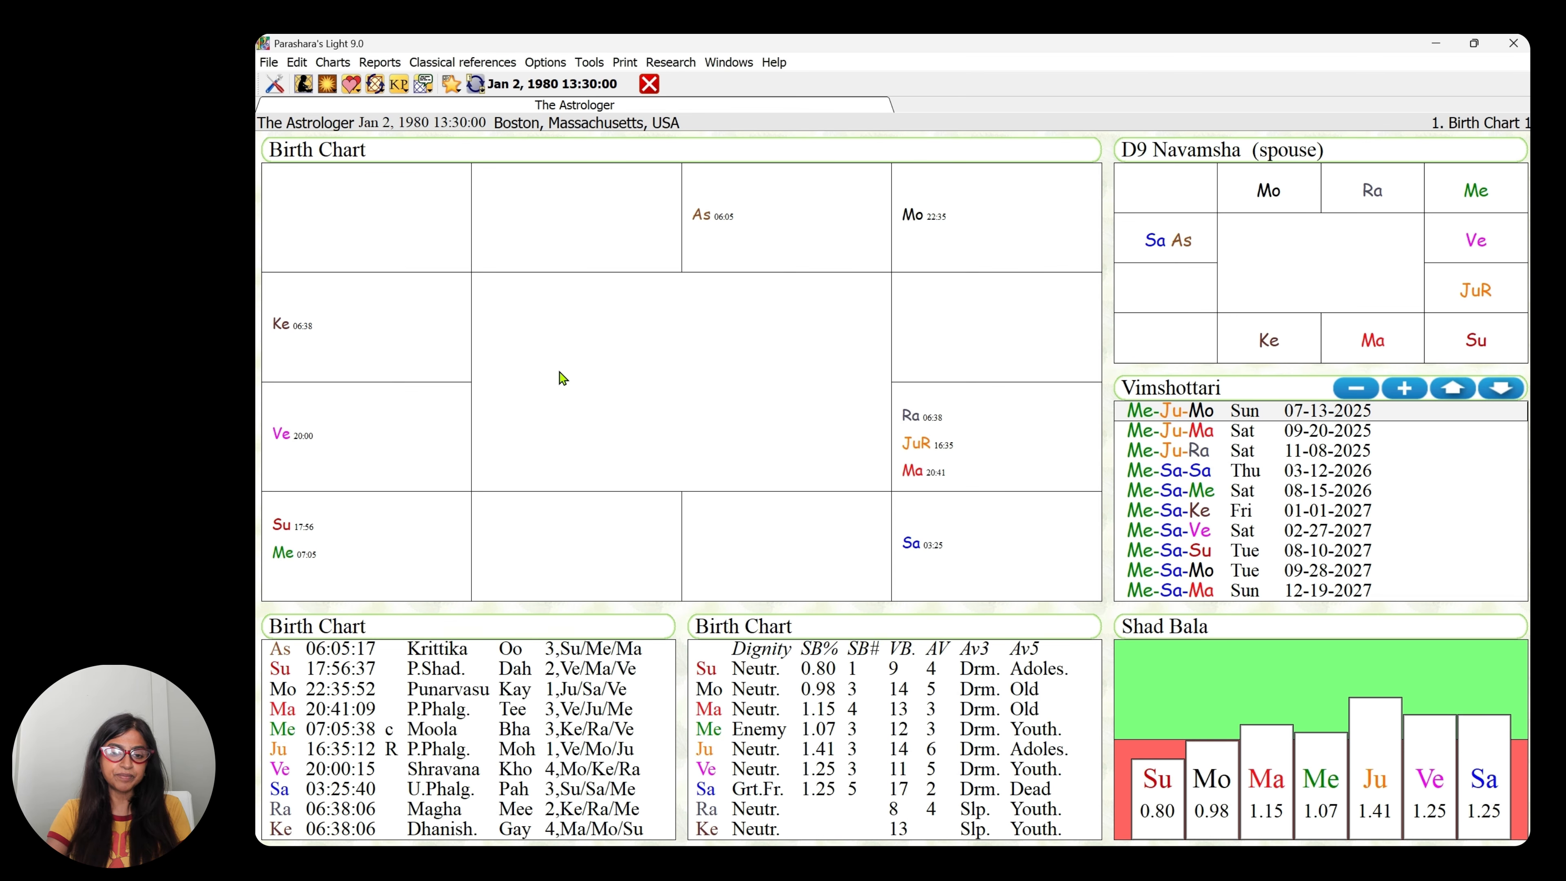
Step: Replace the large birth chart with the plain Birth sign Chart without degrees, using the Janma varga and a 1x1 cell
{"action": "right_click", "coordinate": [561, 376]}
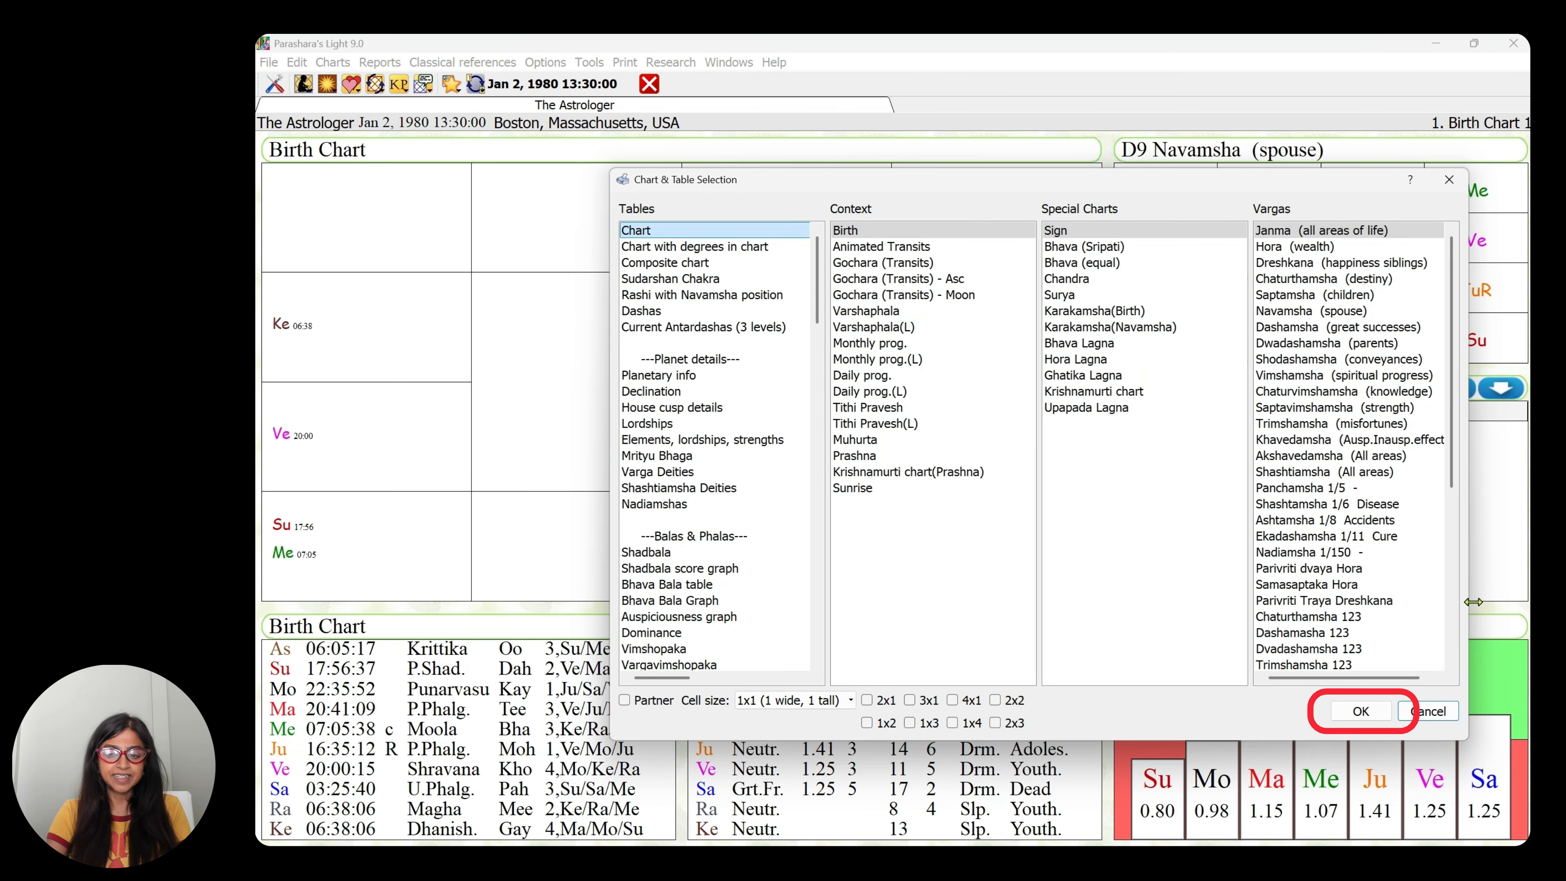
{"action": "left_click", "coordinate": [1361, 710]}
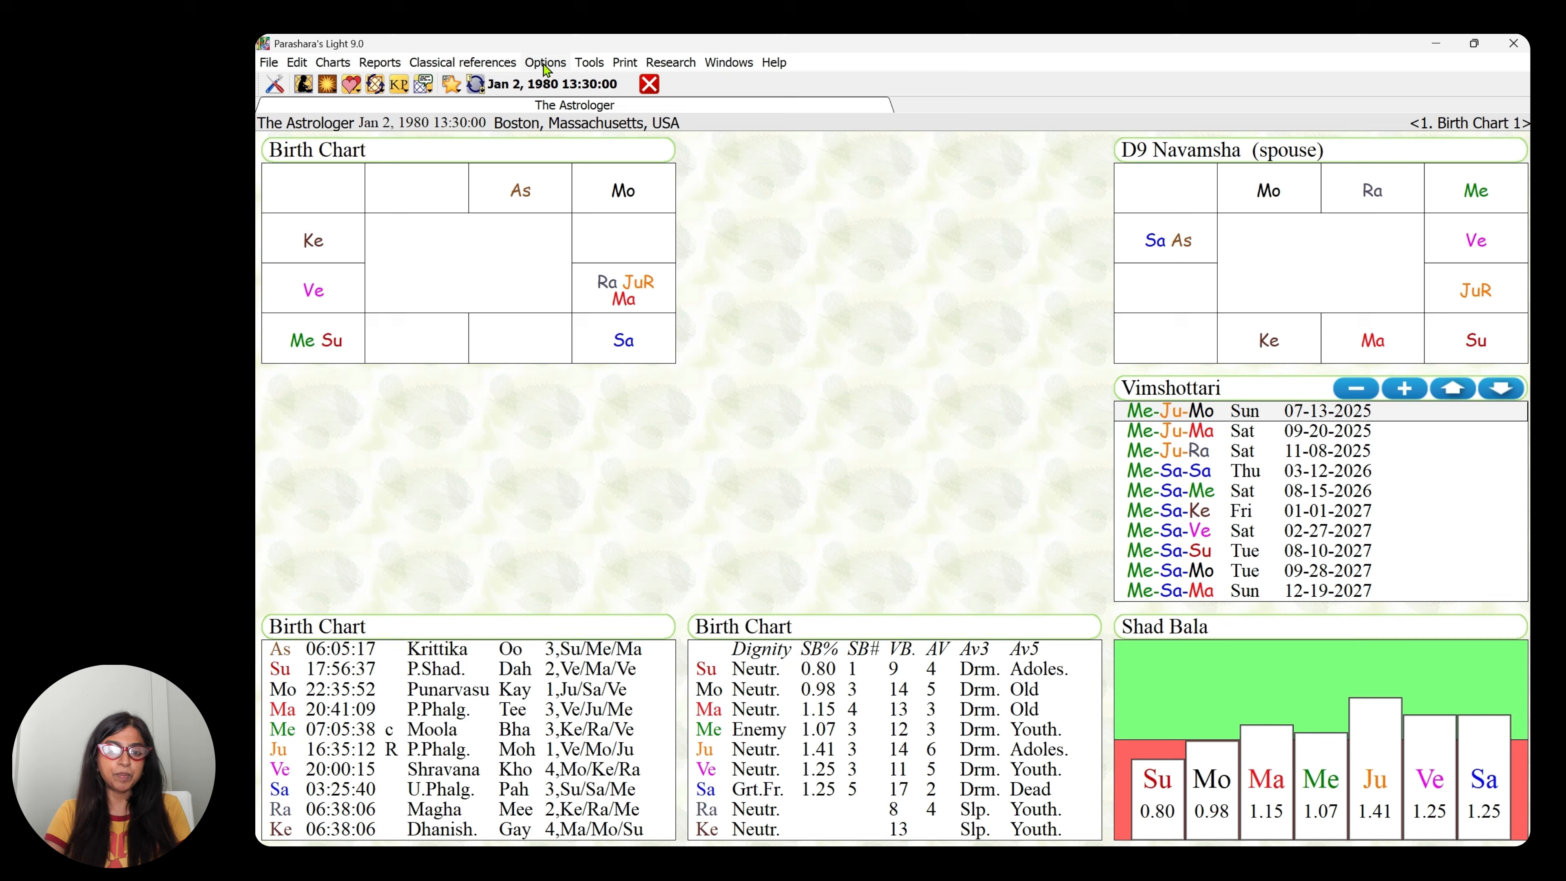
Step: In the chart style preferences, set the South Indian charts without degrees to display Signs, and apply it
{"action": "left_click", "coordinate": [810, 22]}
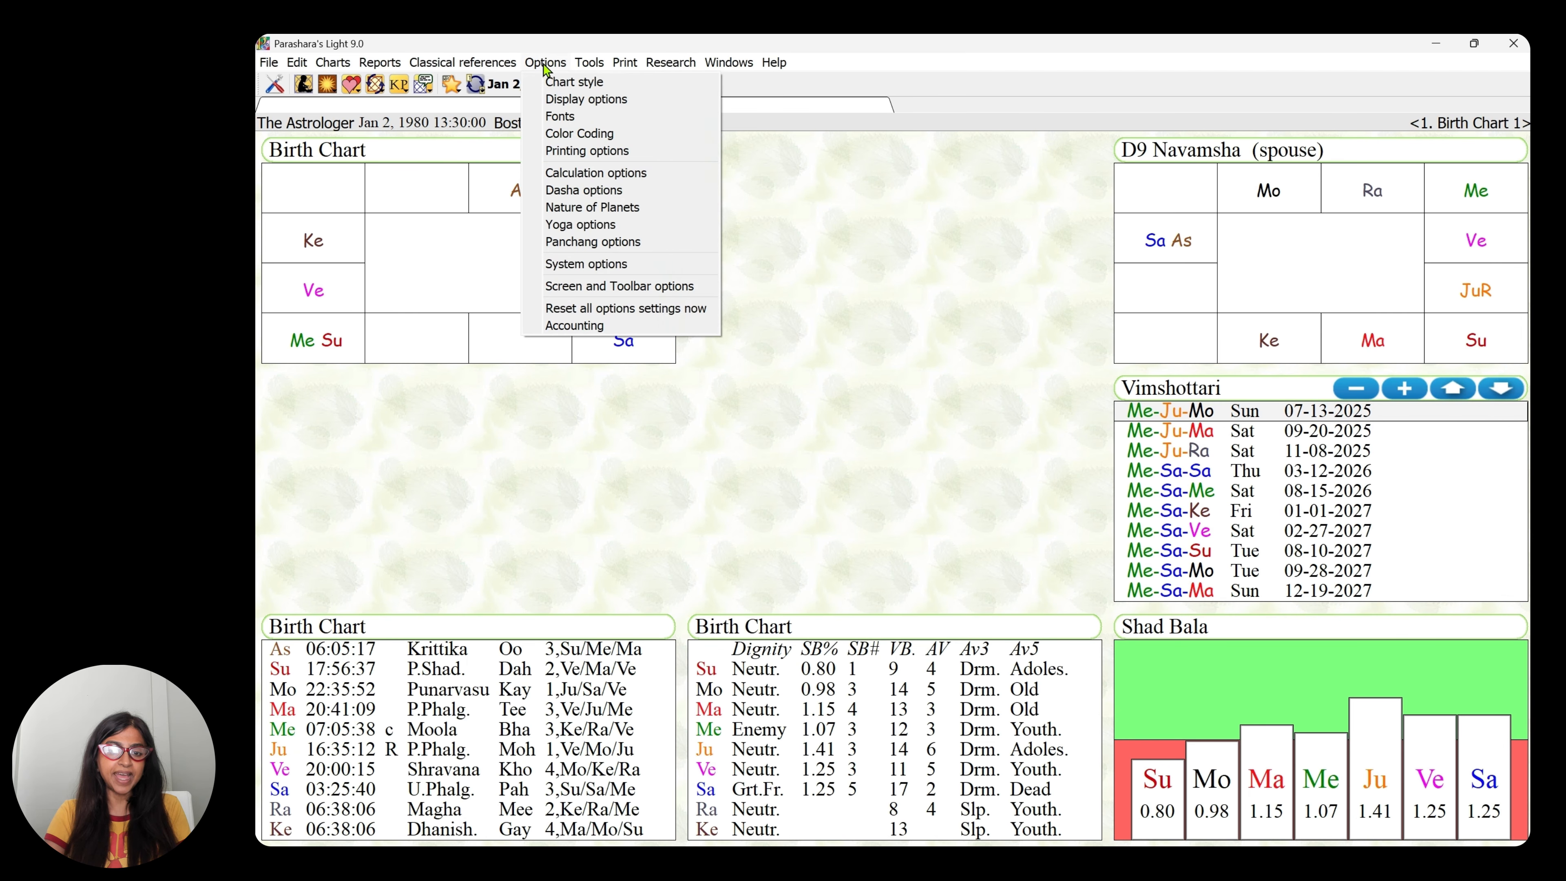
{"action": "left_click", "coordinate": [573, 81]}
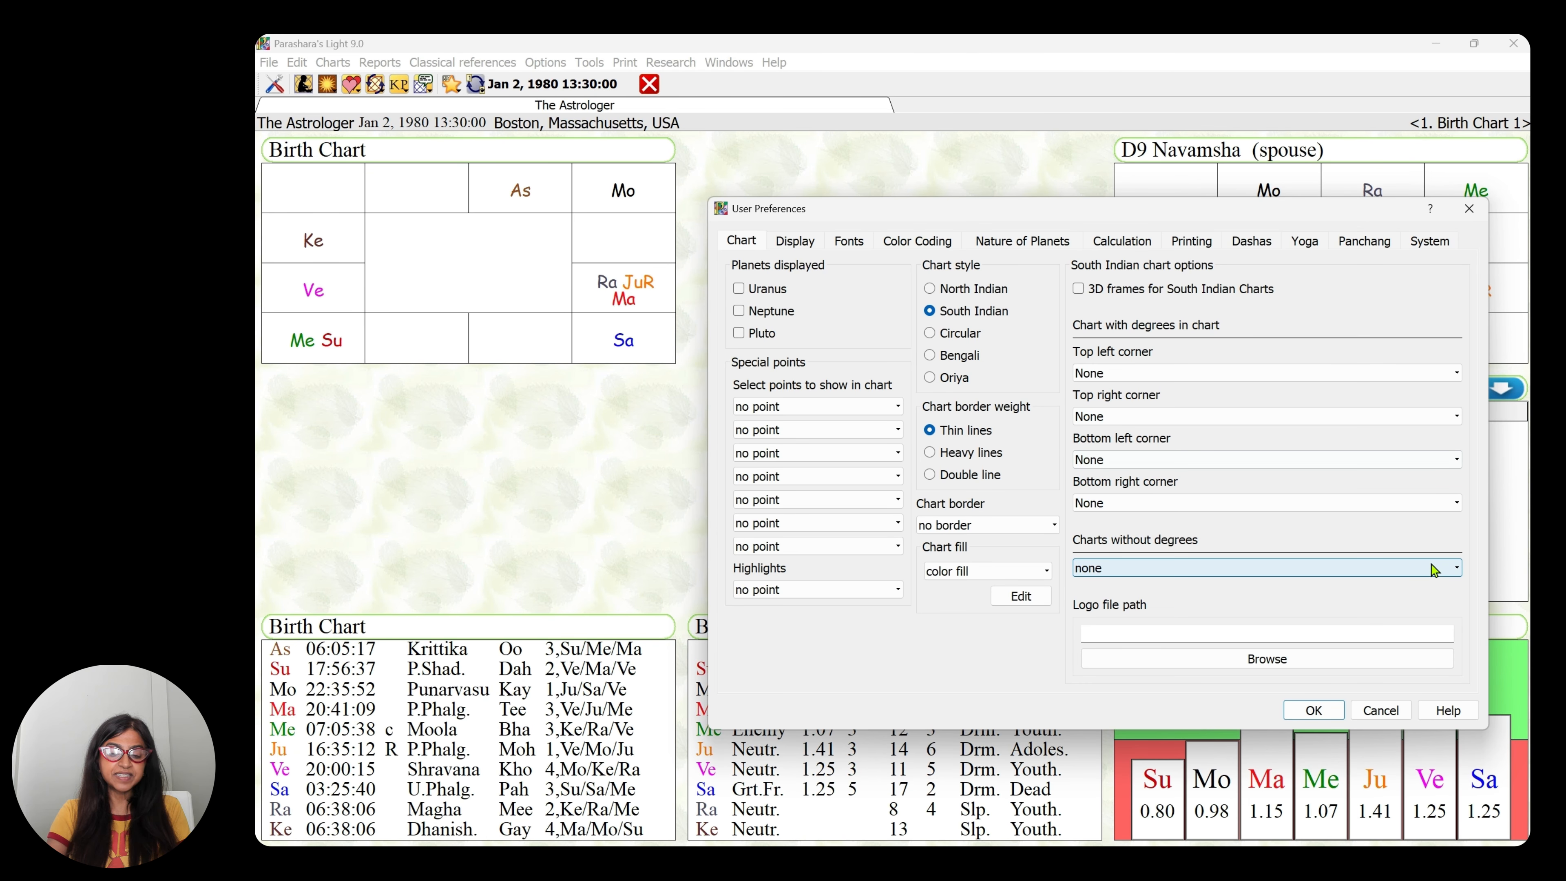
{"action": "left_click", "coordinate": [1456, 568]}
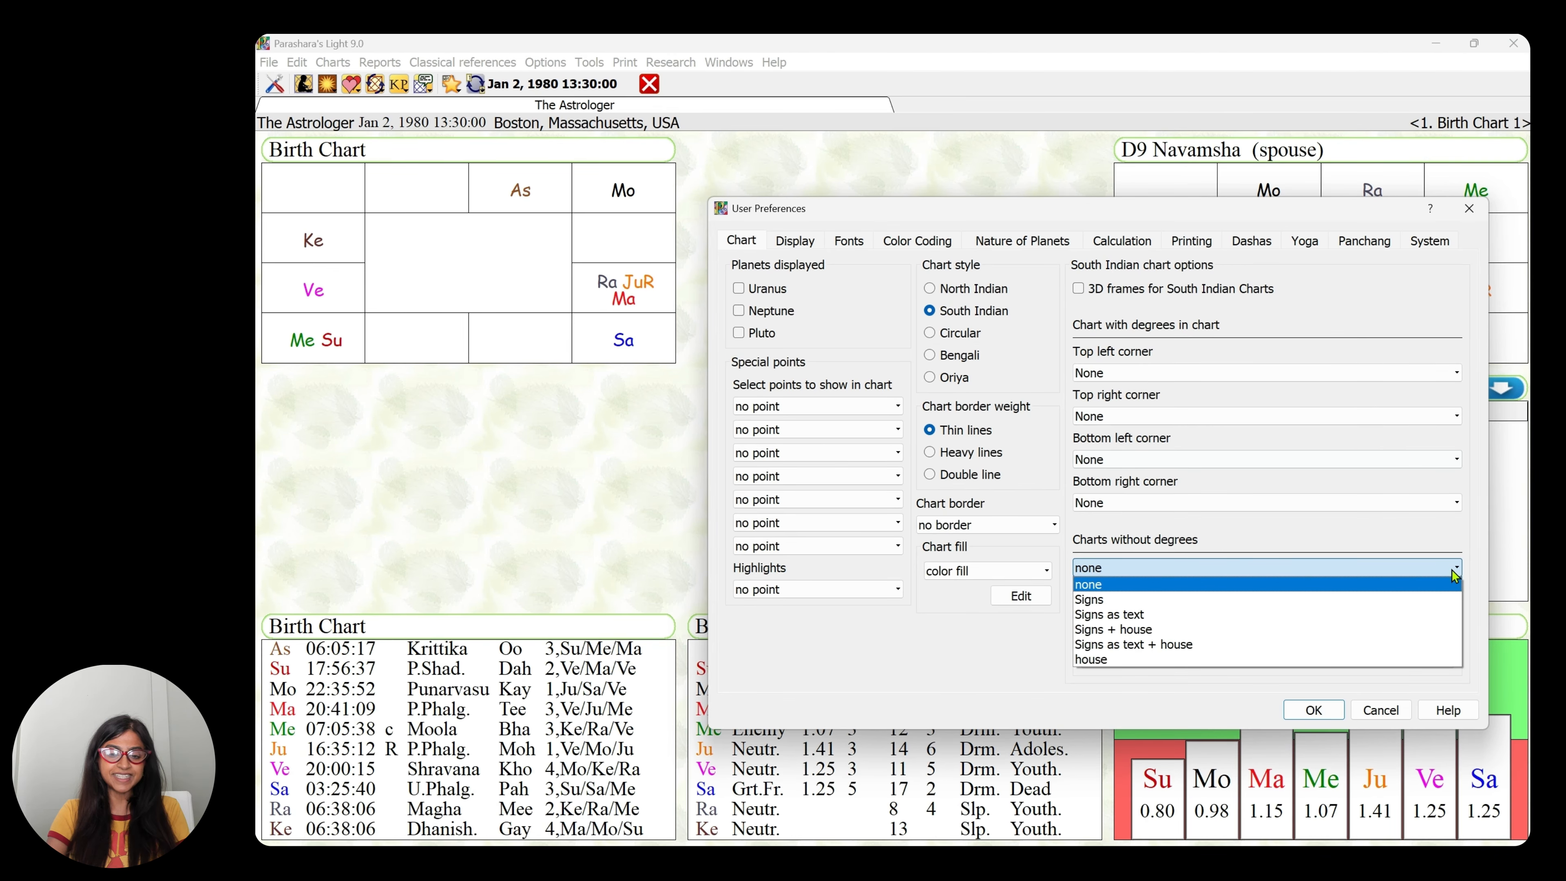
{"action": "left_click", "coordinate": [1429, 599]}
{"action": "left_click", "coordinate": [1313, 710]}
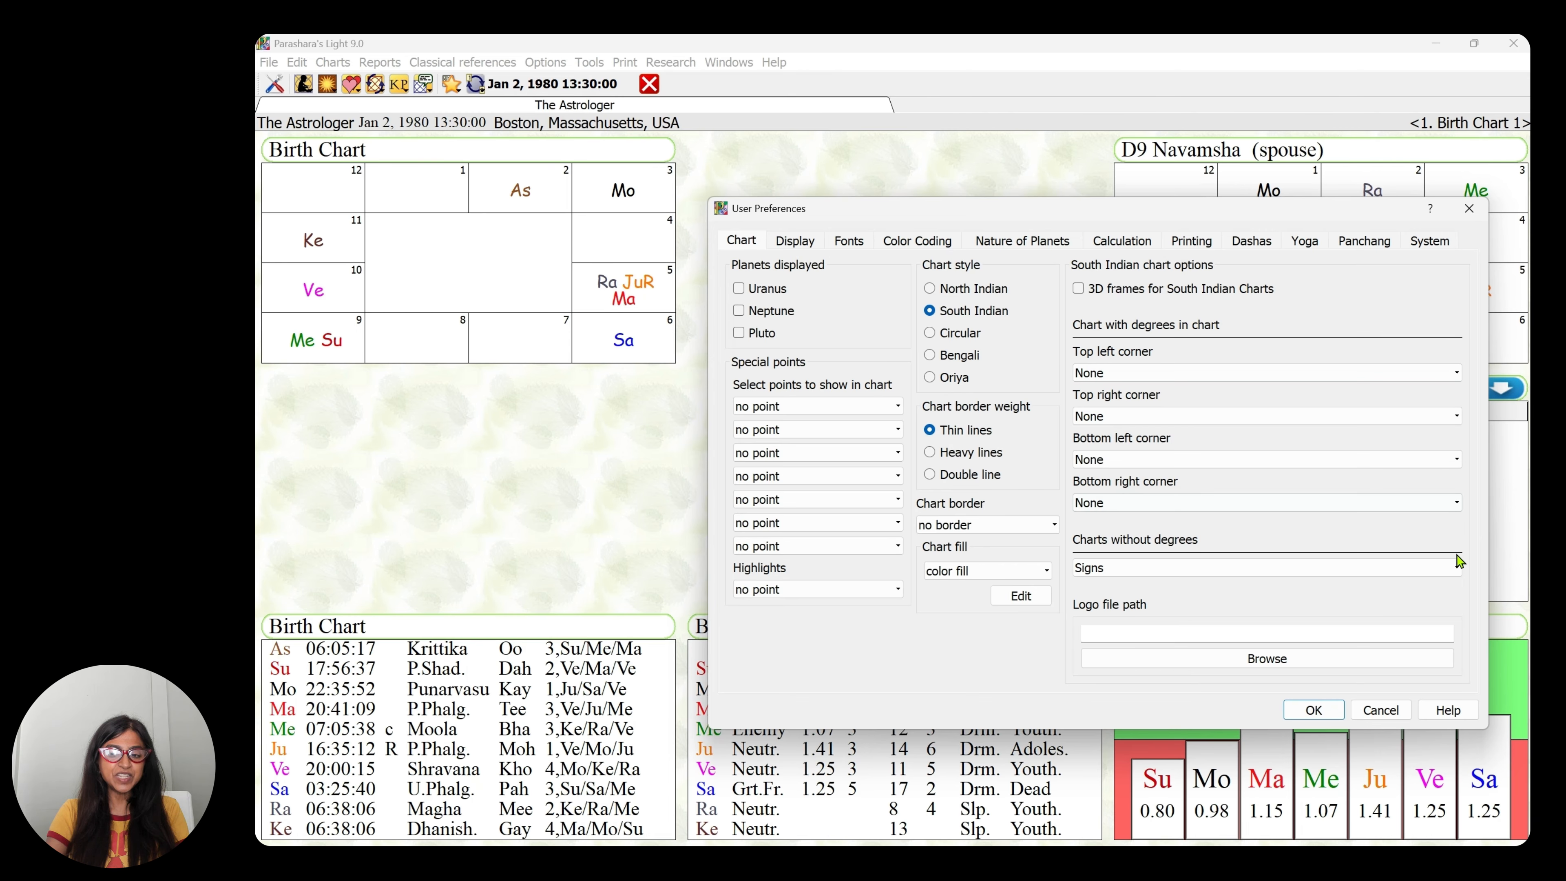
Step: Set the South Indian charts without degrees to display Signs as text, and apply the preference
{"action": "left_click", "coordinate": [1457, 568]}
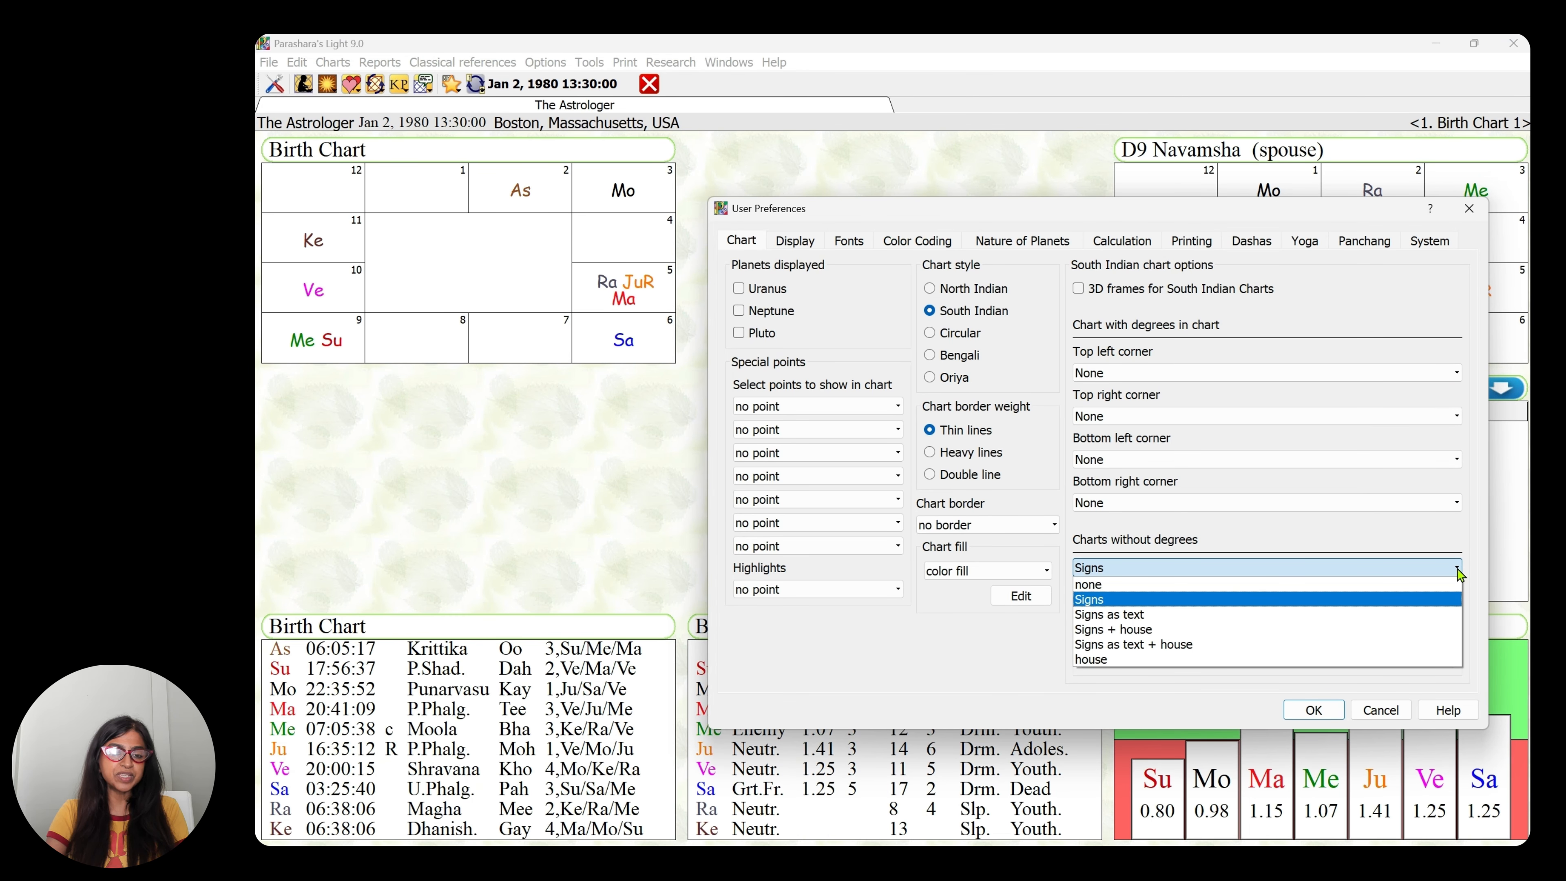
{"action": "left_click", "coordinate": [1454, 615]}
{"action": "left_click", "coordinate": [1313, 710]}
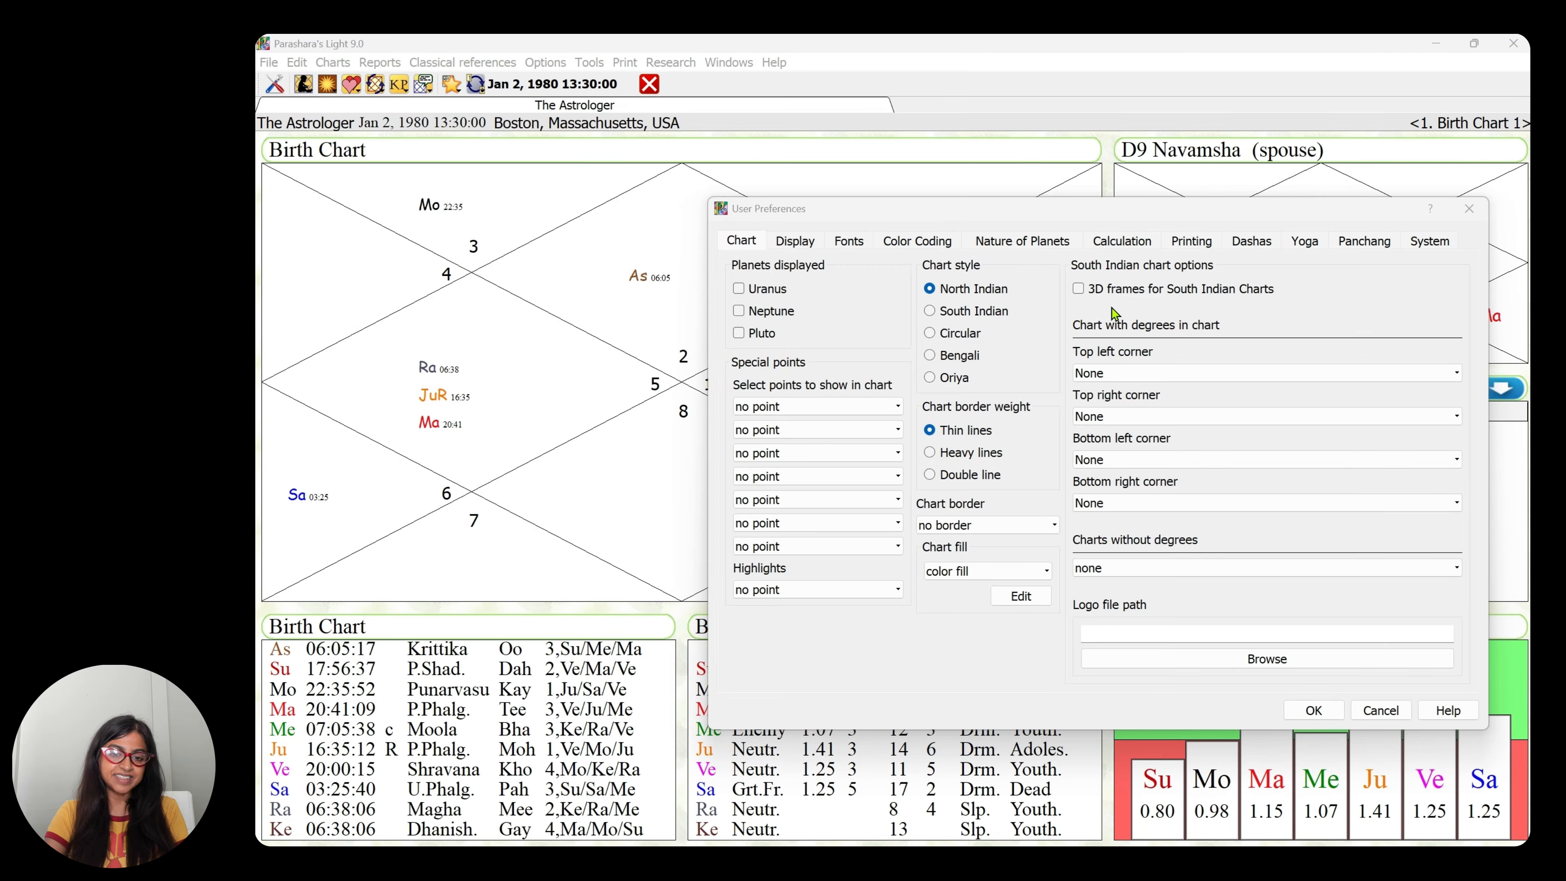
Step: Apply the South Indian chart style, followed by the Circular chart style
{"action": "left_click", "coordinate": [1325, 711]}
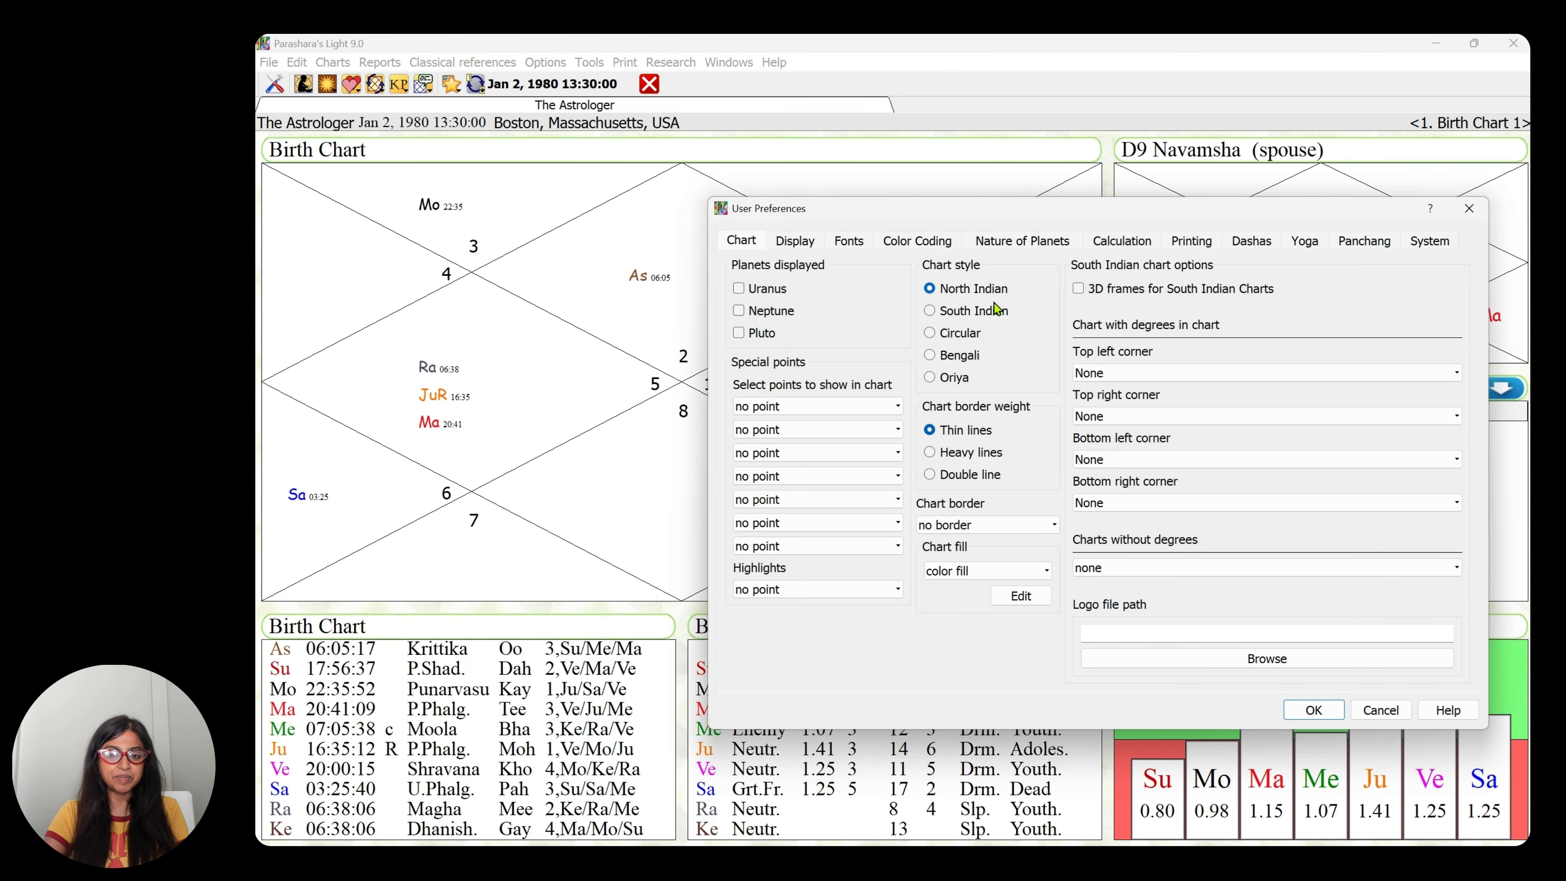
{"action": "left_click", "coordinate": [1004, 315]}
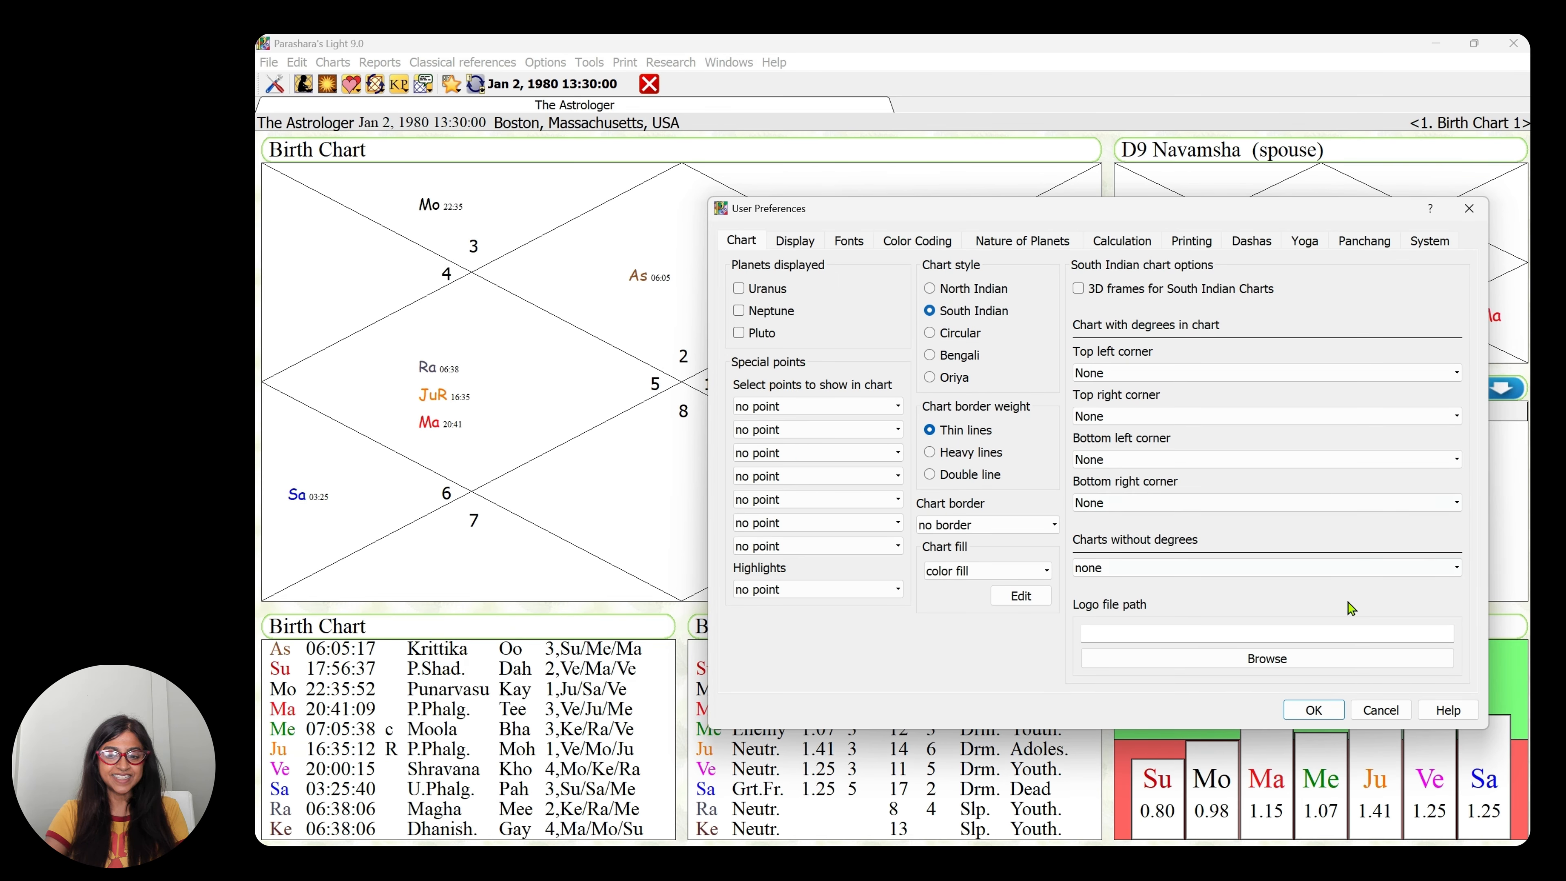
{"action": "left_click", "coordinate": [1311, 709]}
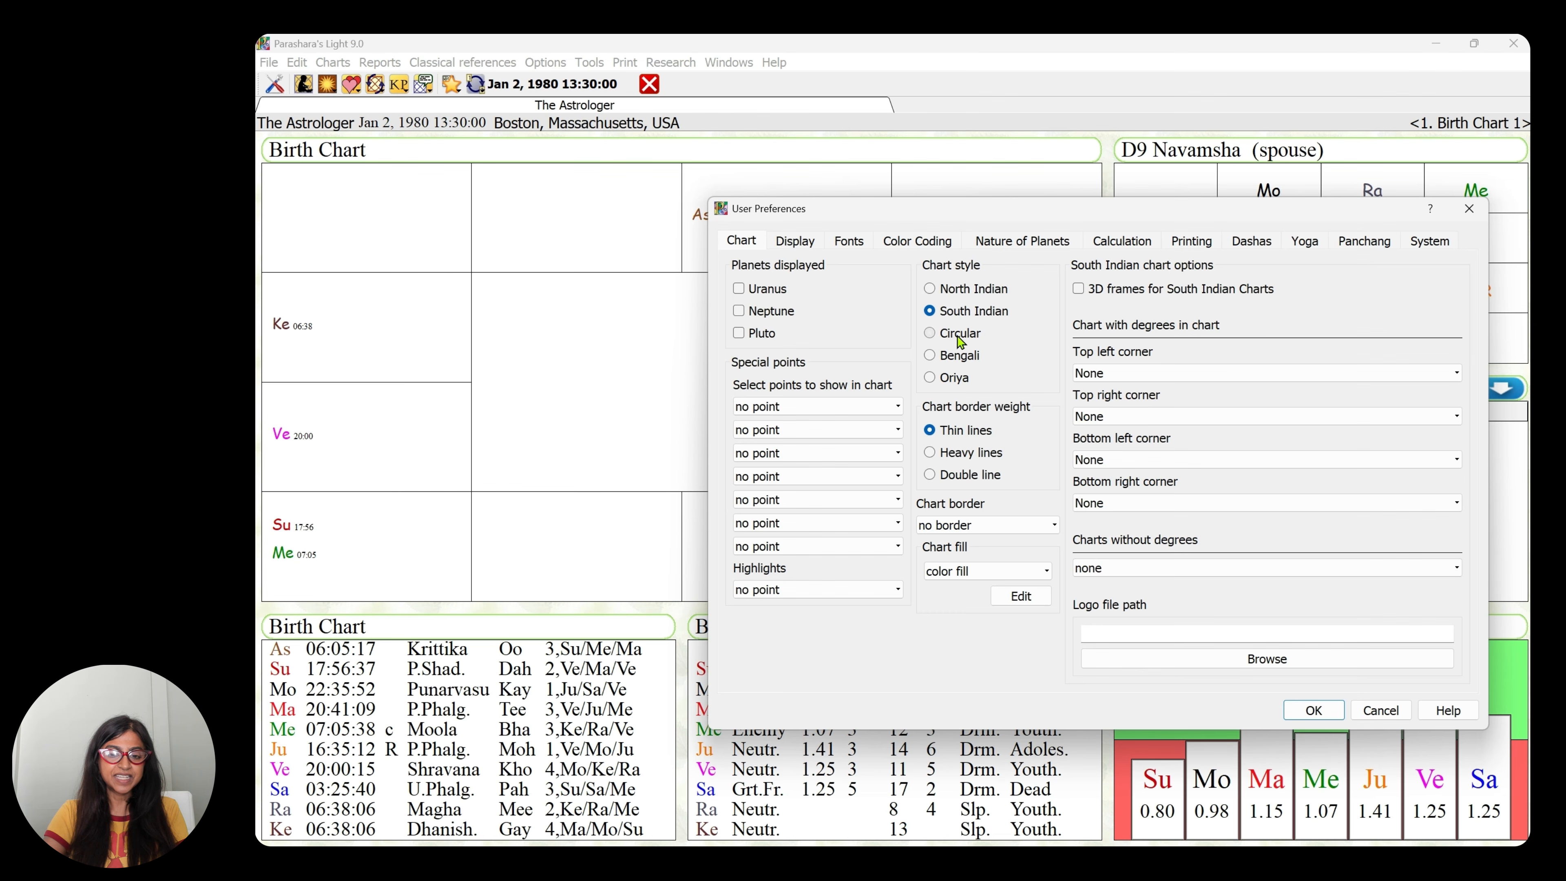
{"action": "left_click", "coordinate": [959, 334]}
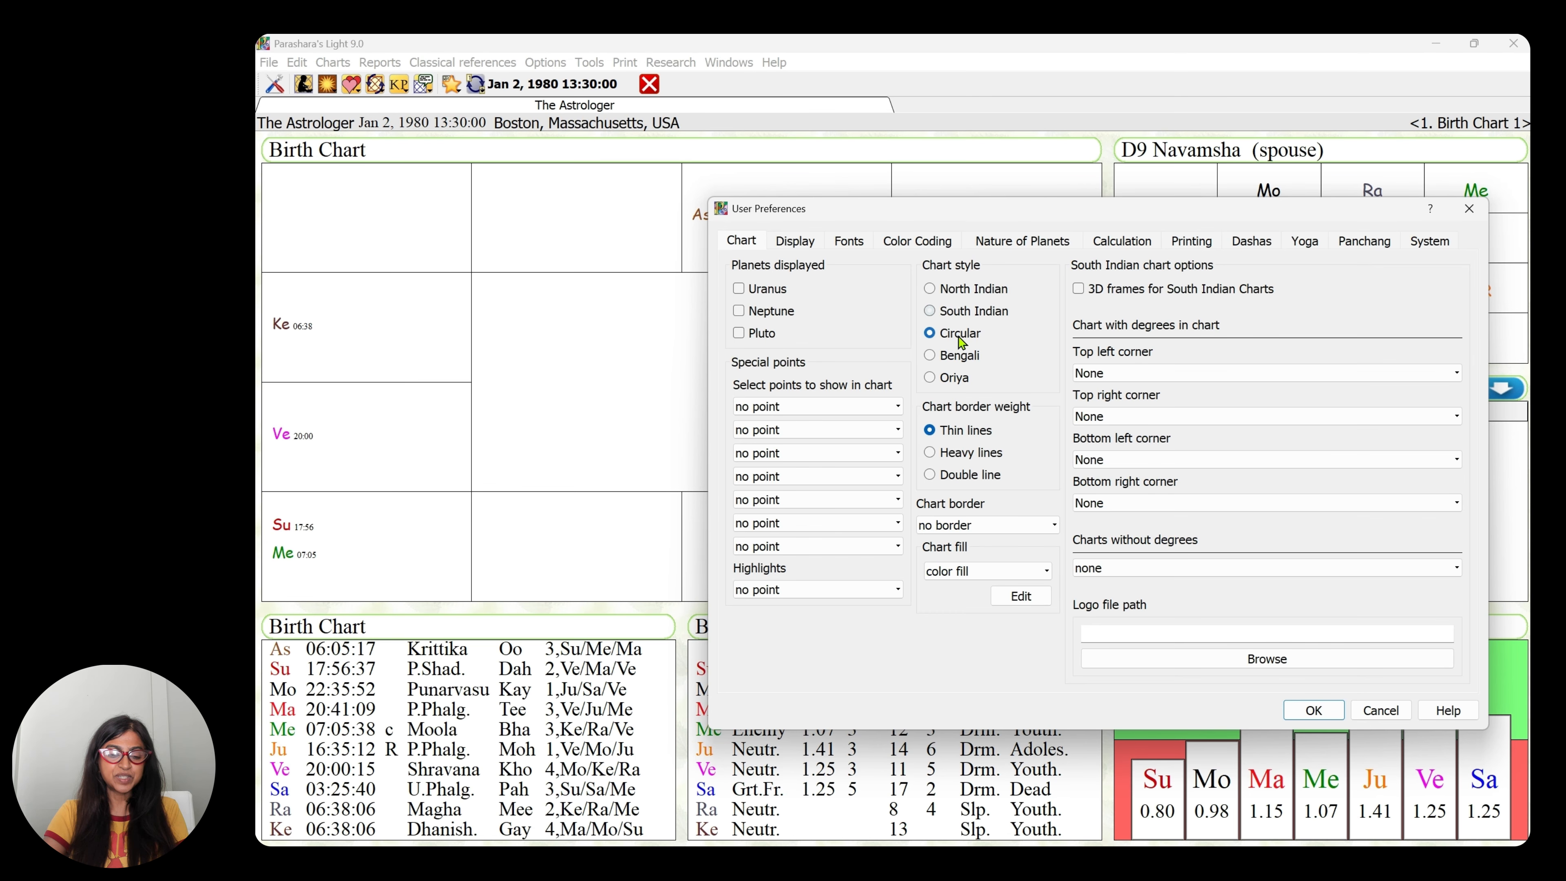
{"action": "left_click", "coordinate": [1311, 711]}
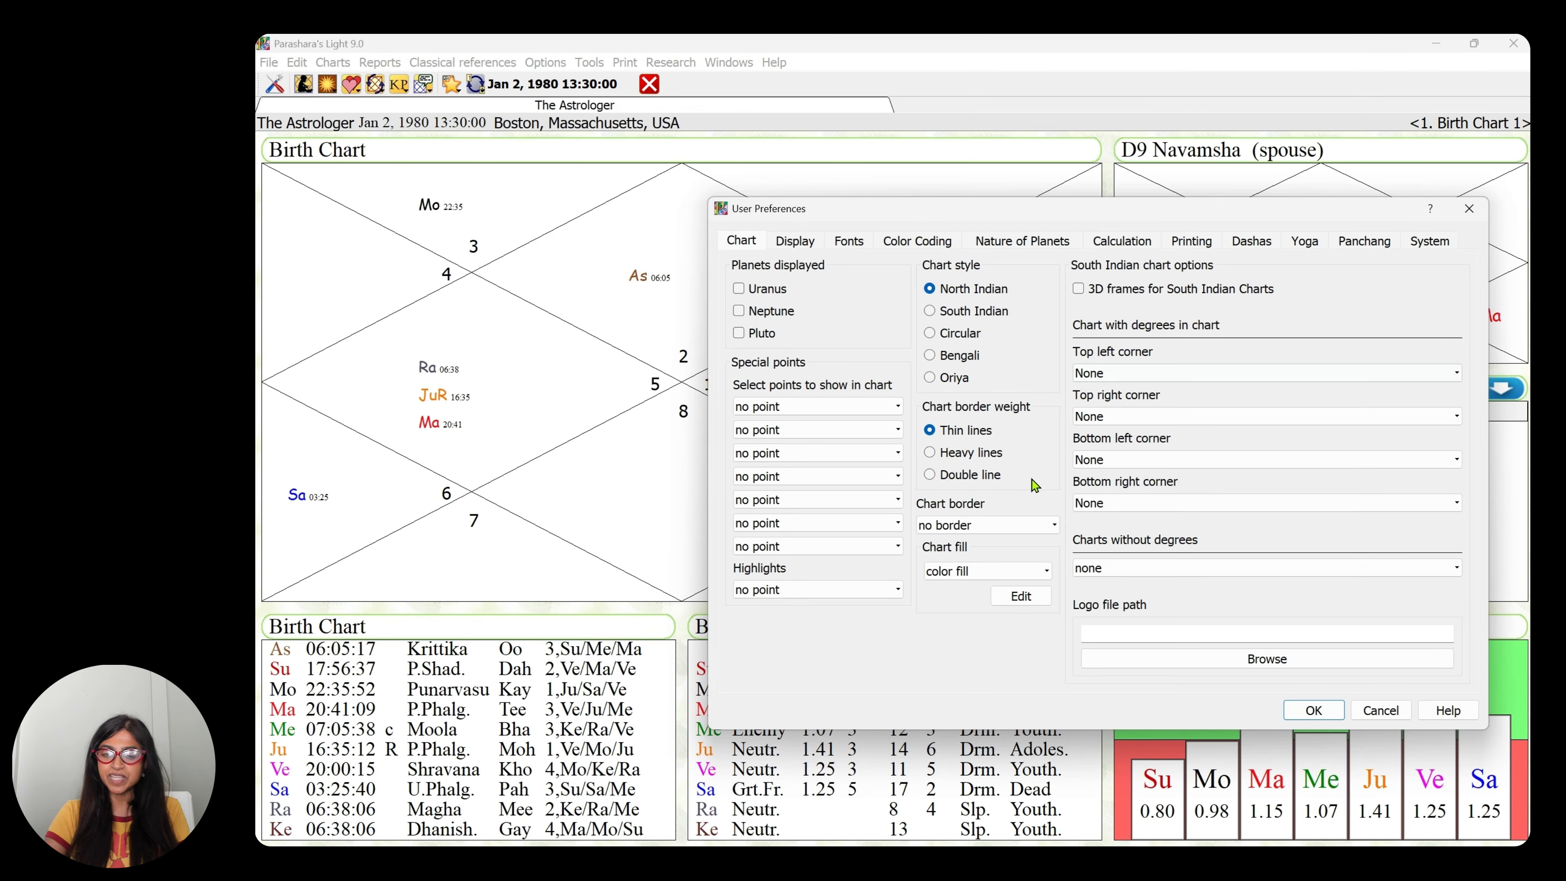
Step: Apply the Double line chart border weight, followed by Heavy lines
{"action": "left_click", "coordinate": [1322, 714]}
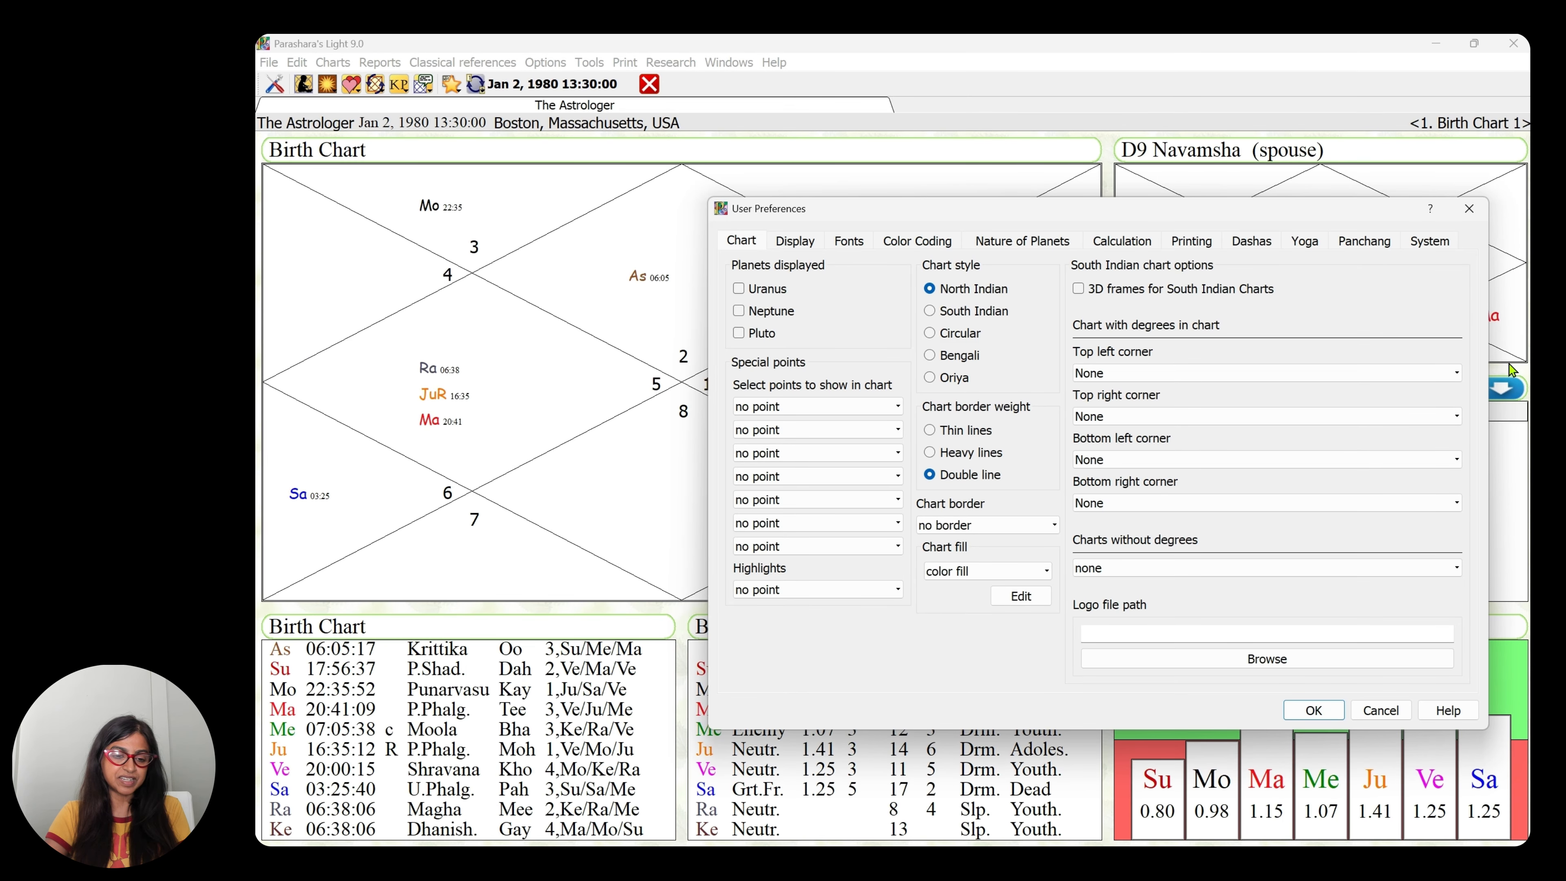
{"action": "left_click", "coordinate": [1314, 710]}
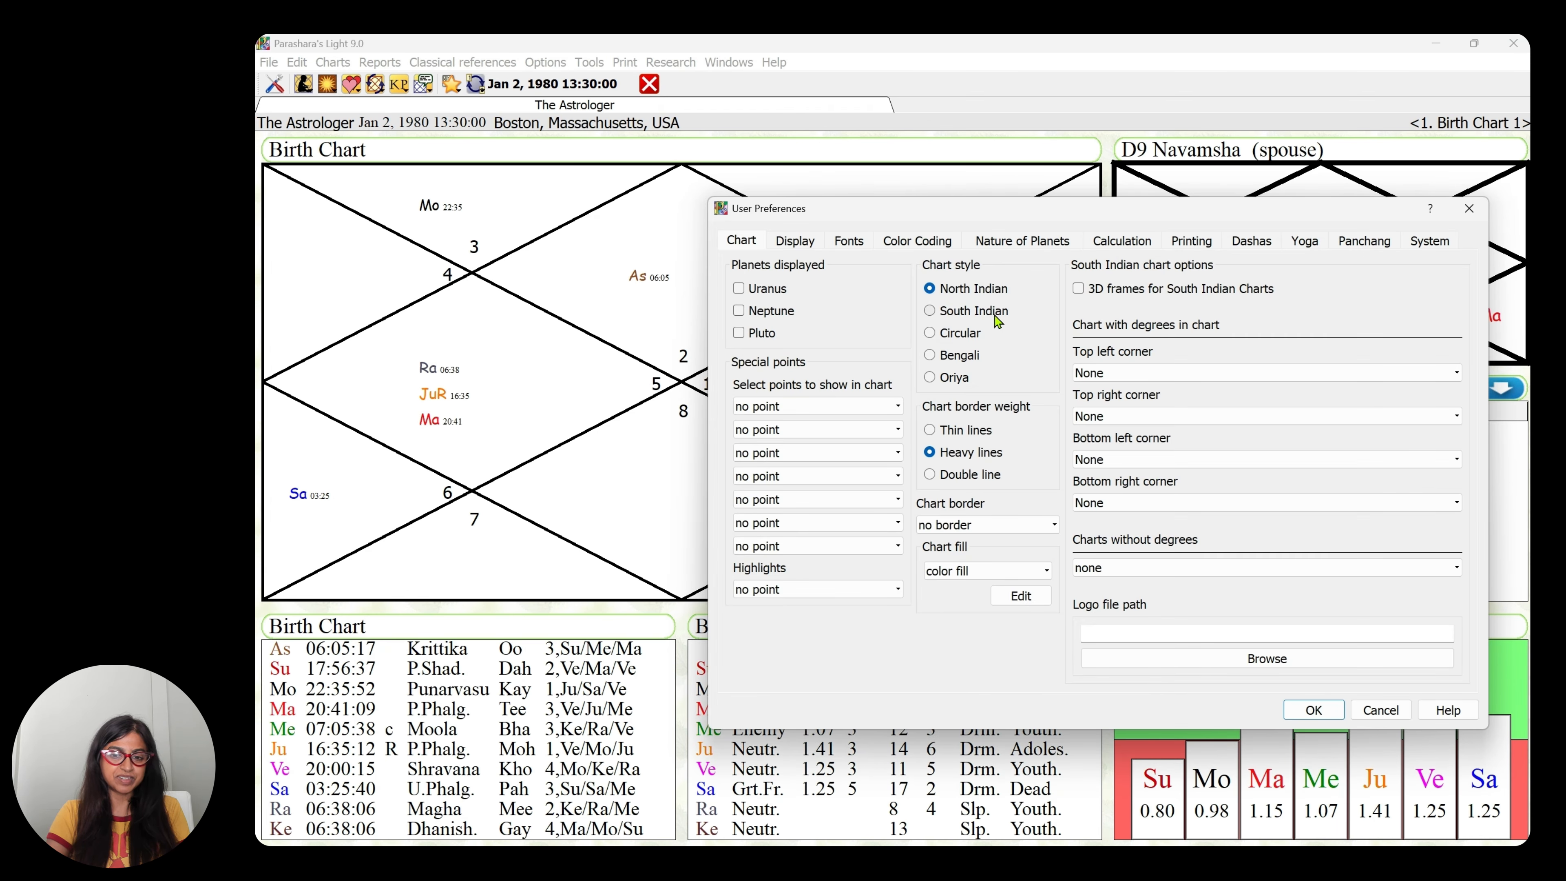
Step: Switch the heavy-lined charts to the South Indian chart style
{"action": "left_click", "coordinate": [992, 314]}
{"action": "left_click", "coordinate": [1313, 710]}
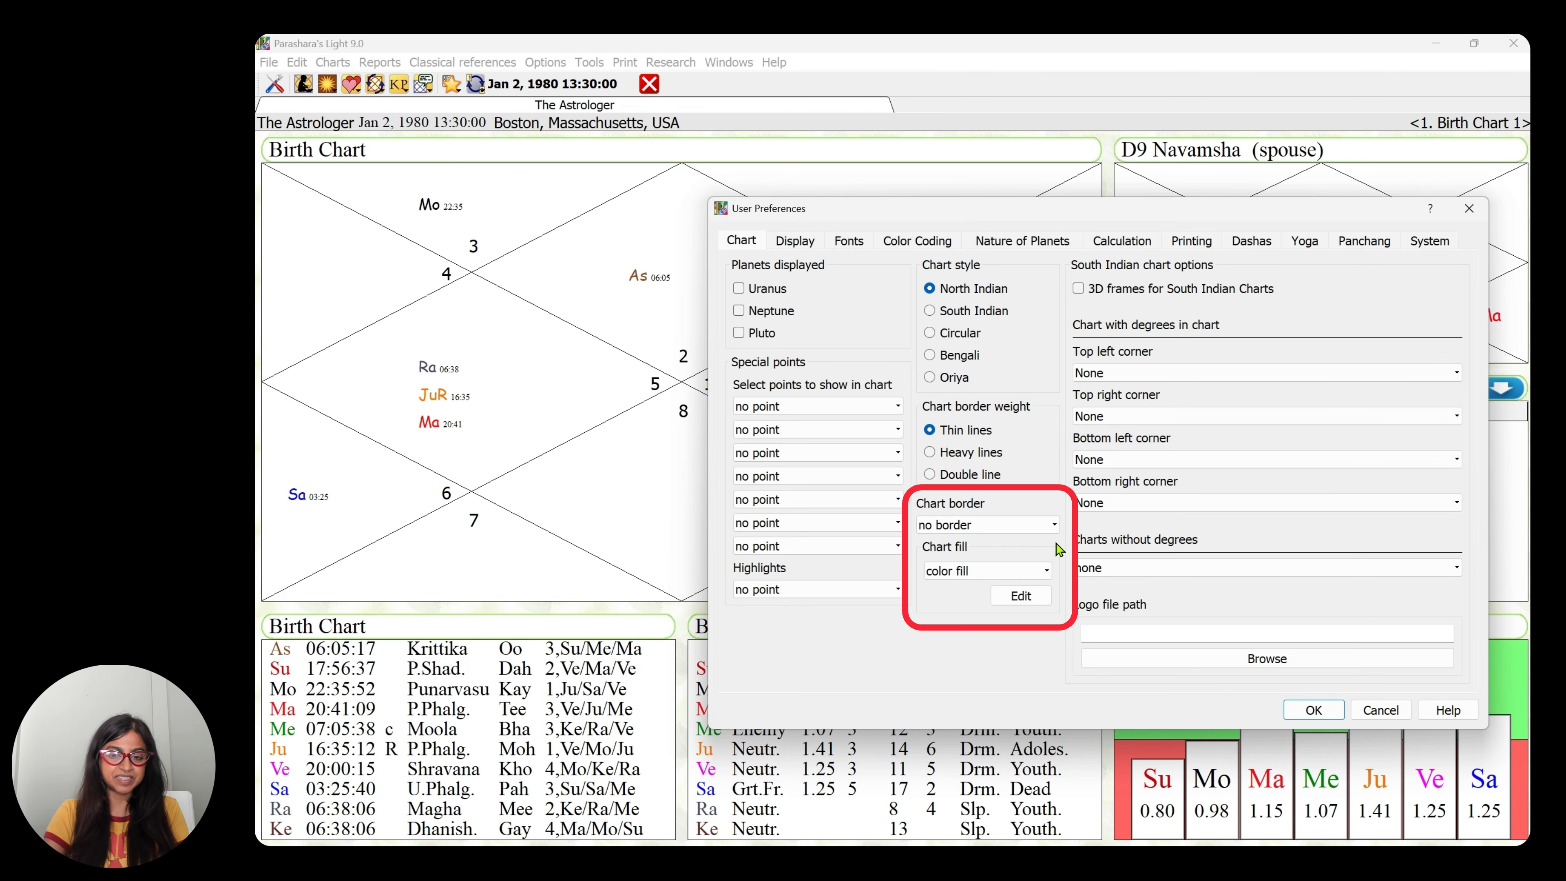
Step: Set the chart border to Chart with lotus border and apply it with the South Indian chart style
{"action": "left_click", "coordinate": [1054, 525]}
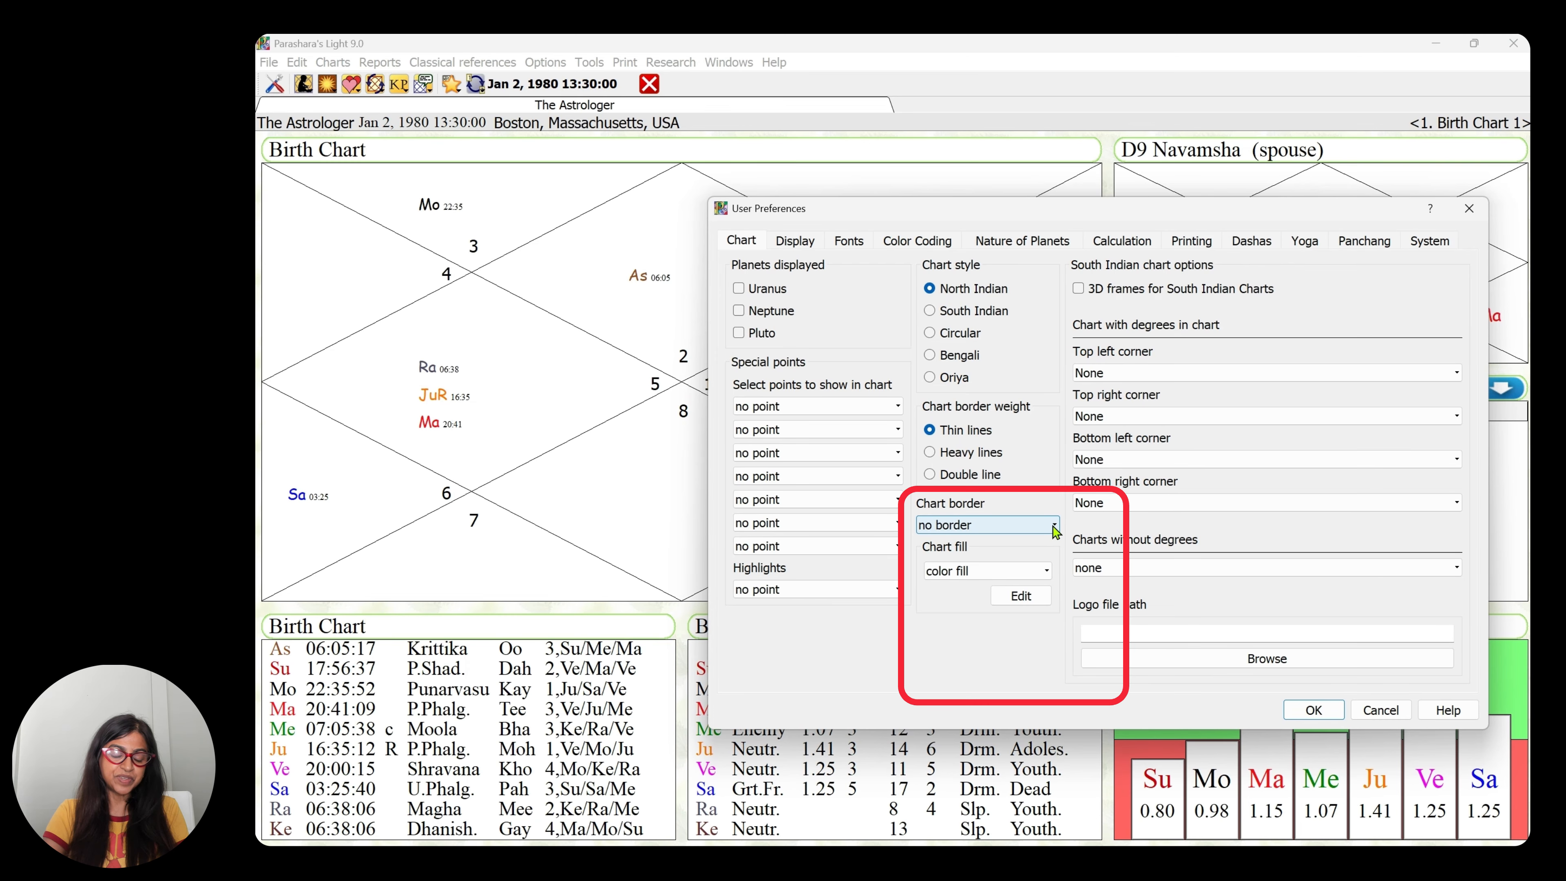
{"action": "scroll", "coordinate": [1046, 639], "scroll_direction": "down", "scroll_amount": 1}
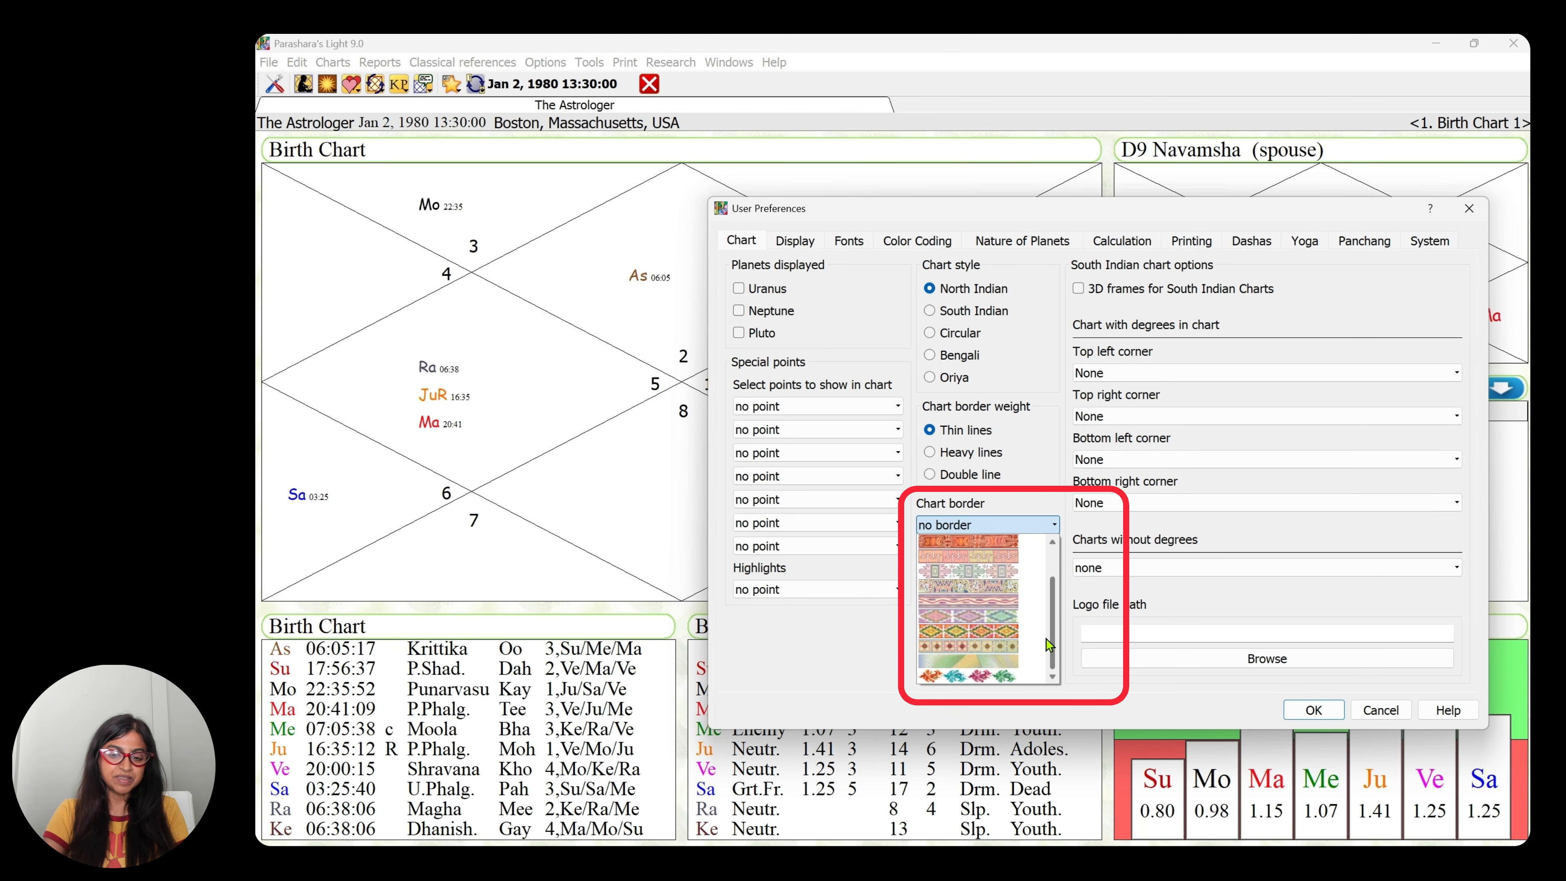
{"action": "scroll", "coordinate": [1050, 652], "scroll_direction": "up", "scroll_amount": 1}
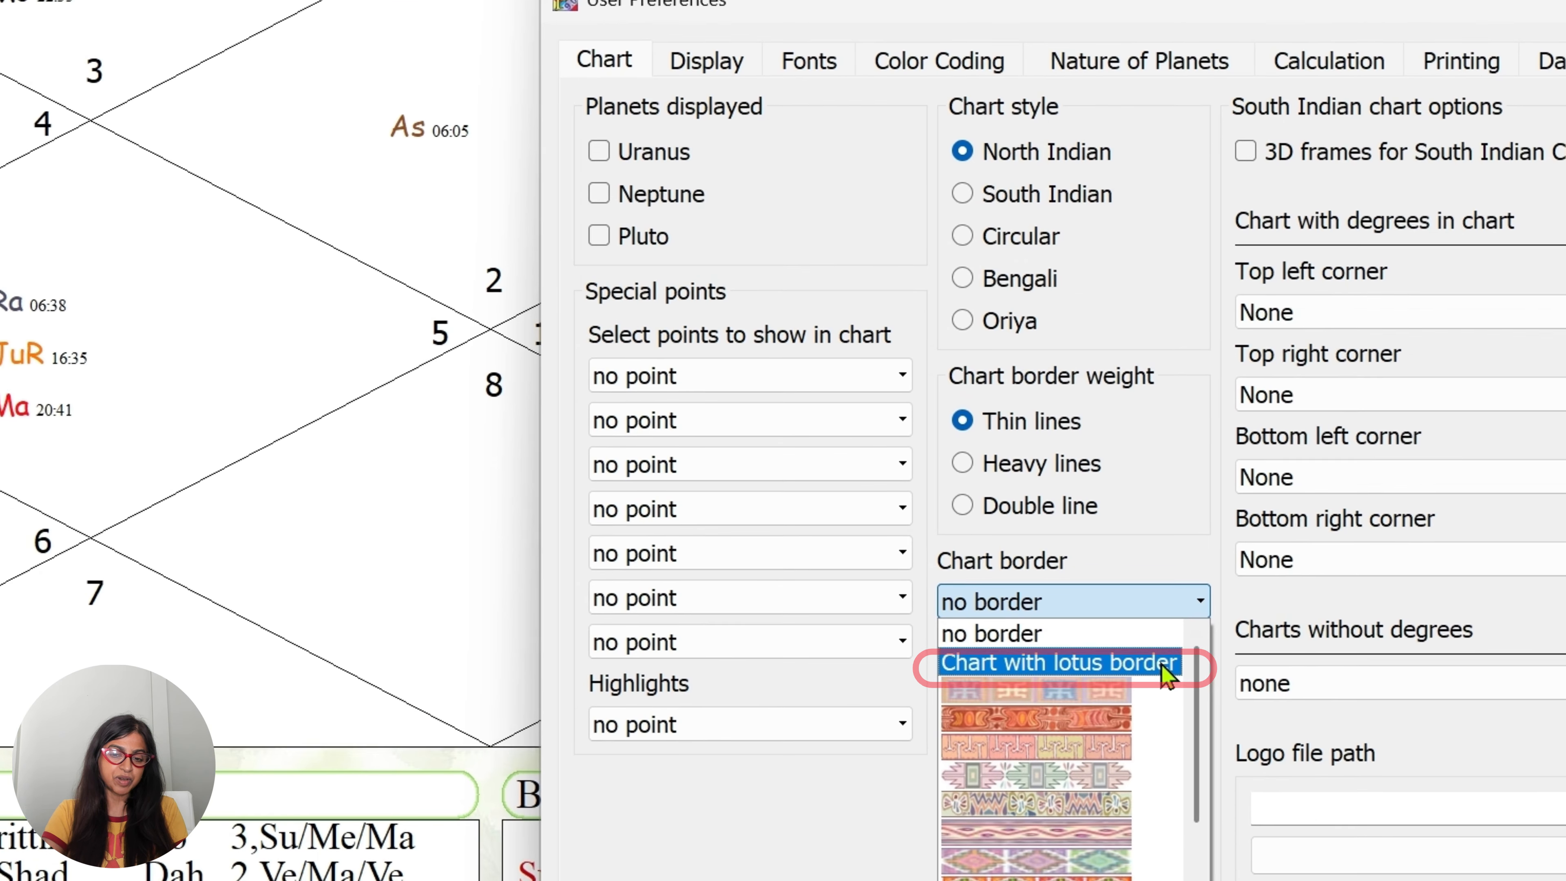
{"action": "left_click", "coordinate": [1169, 666]}
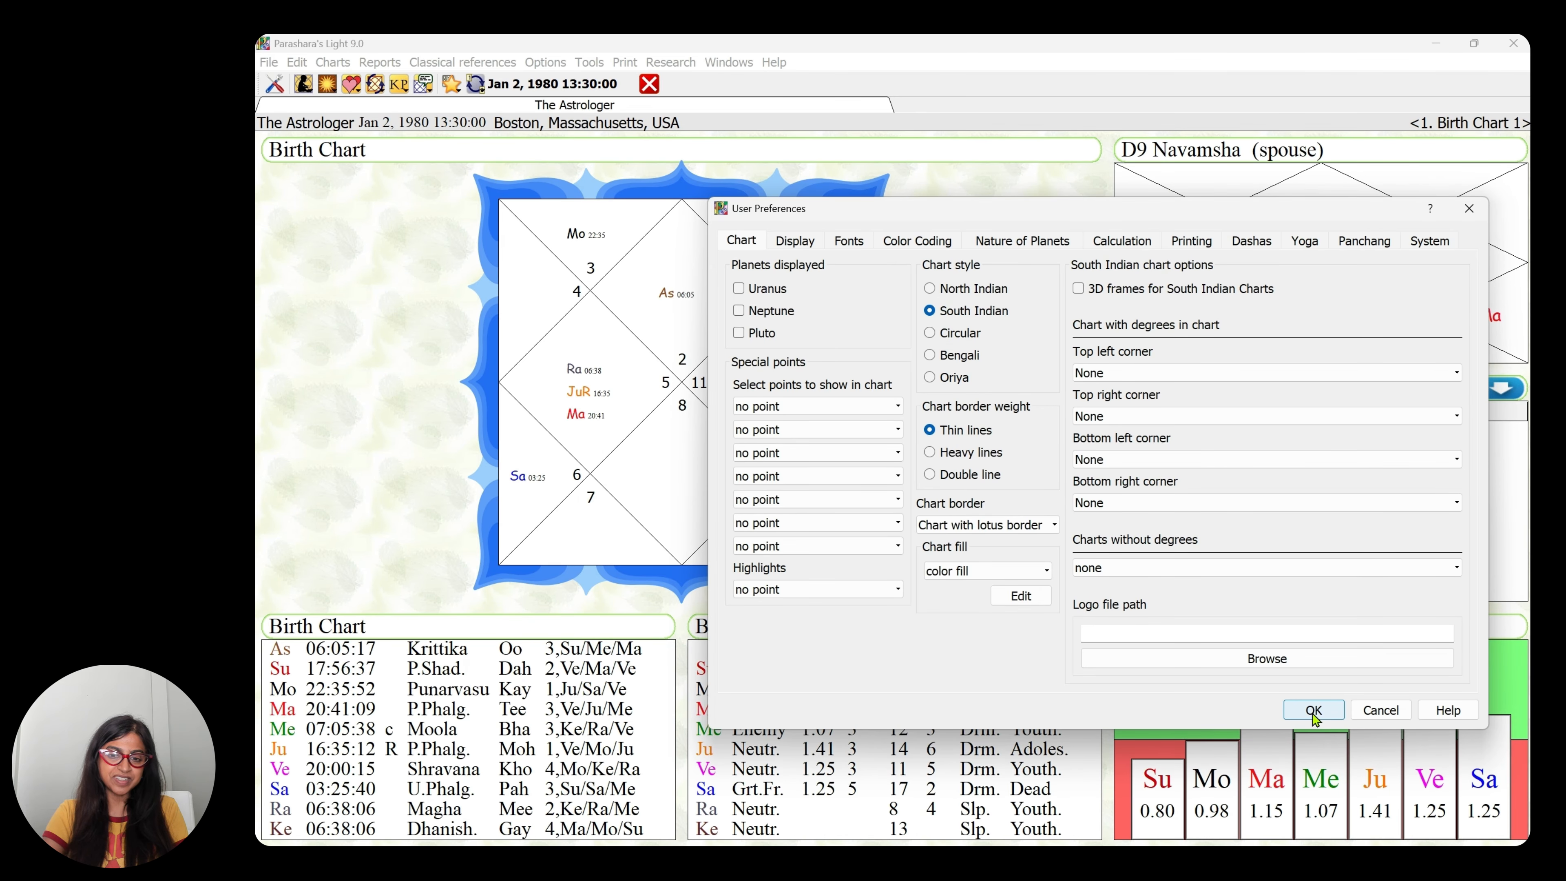
{"action": "left_click", "coordinate": [1314, 711]}
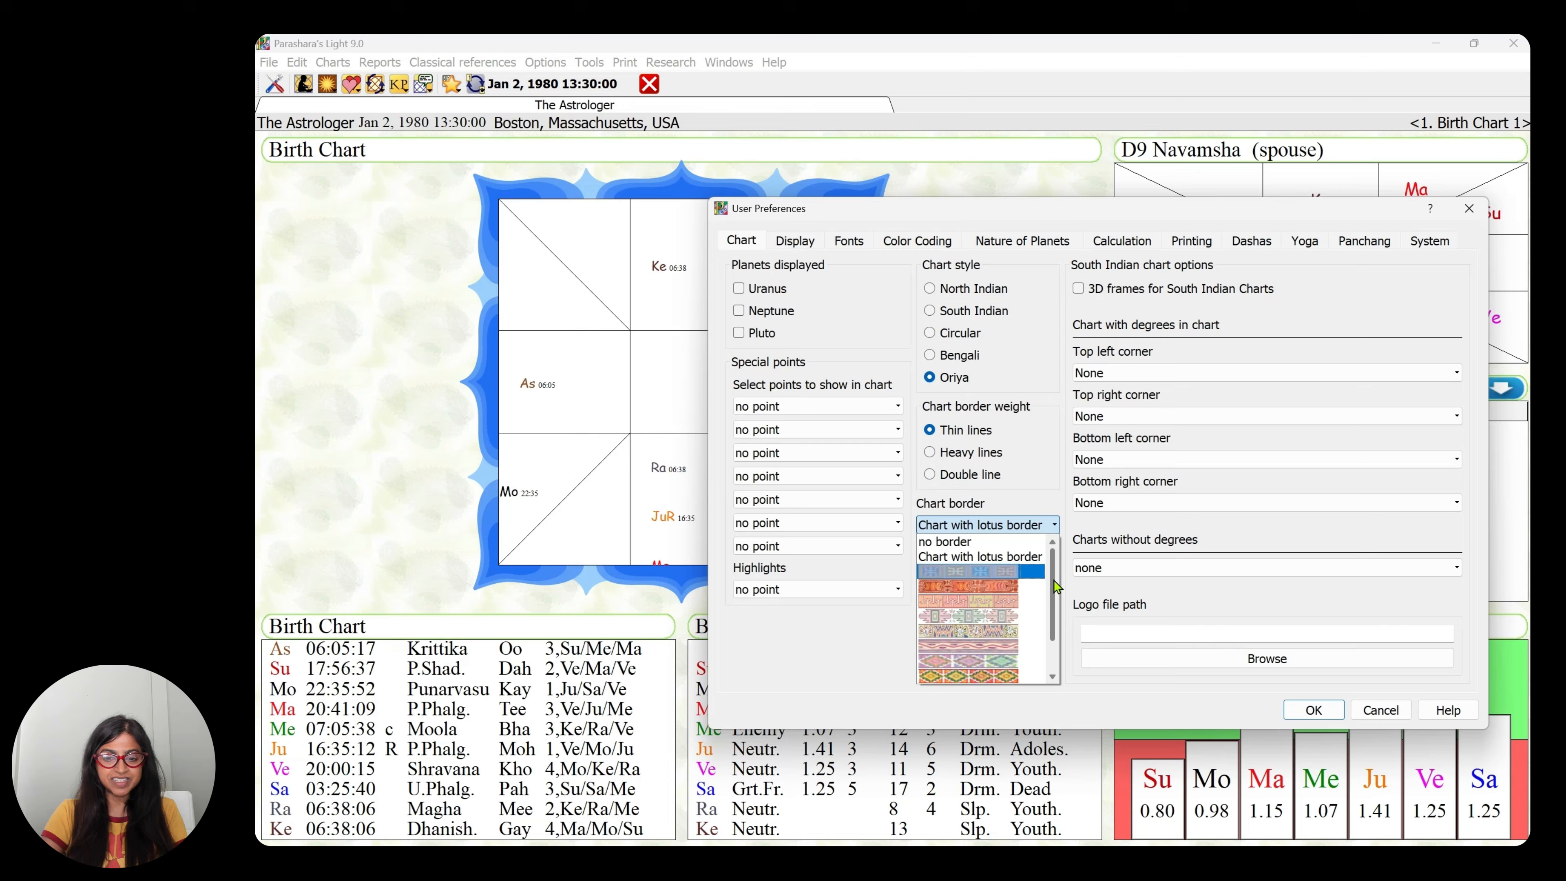
Step: Set the chart border to the pastel diamond pattern and apply it with the North Indian chart style
{"action": "left_click_drag", "start_coordinate": [1054, 580], "coordinate": [1051, 635]}
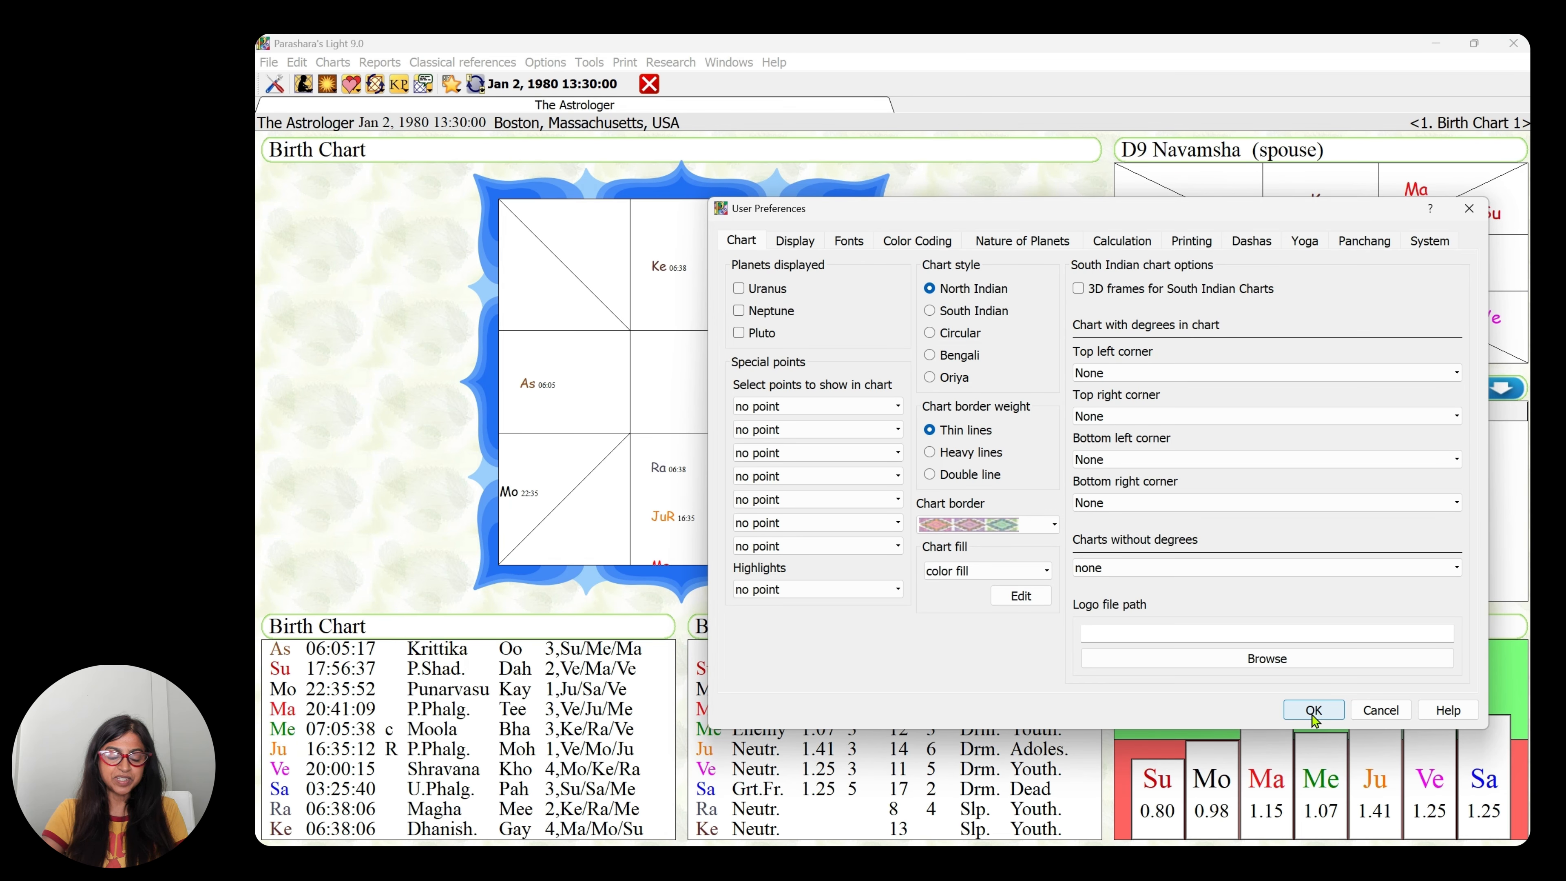
{"action": "left_click", "coordinate": [1314, 710]}
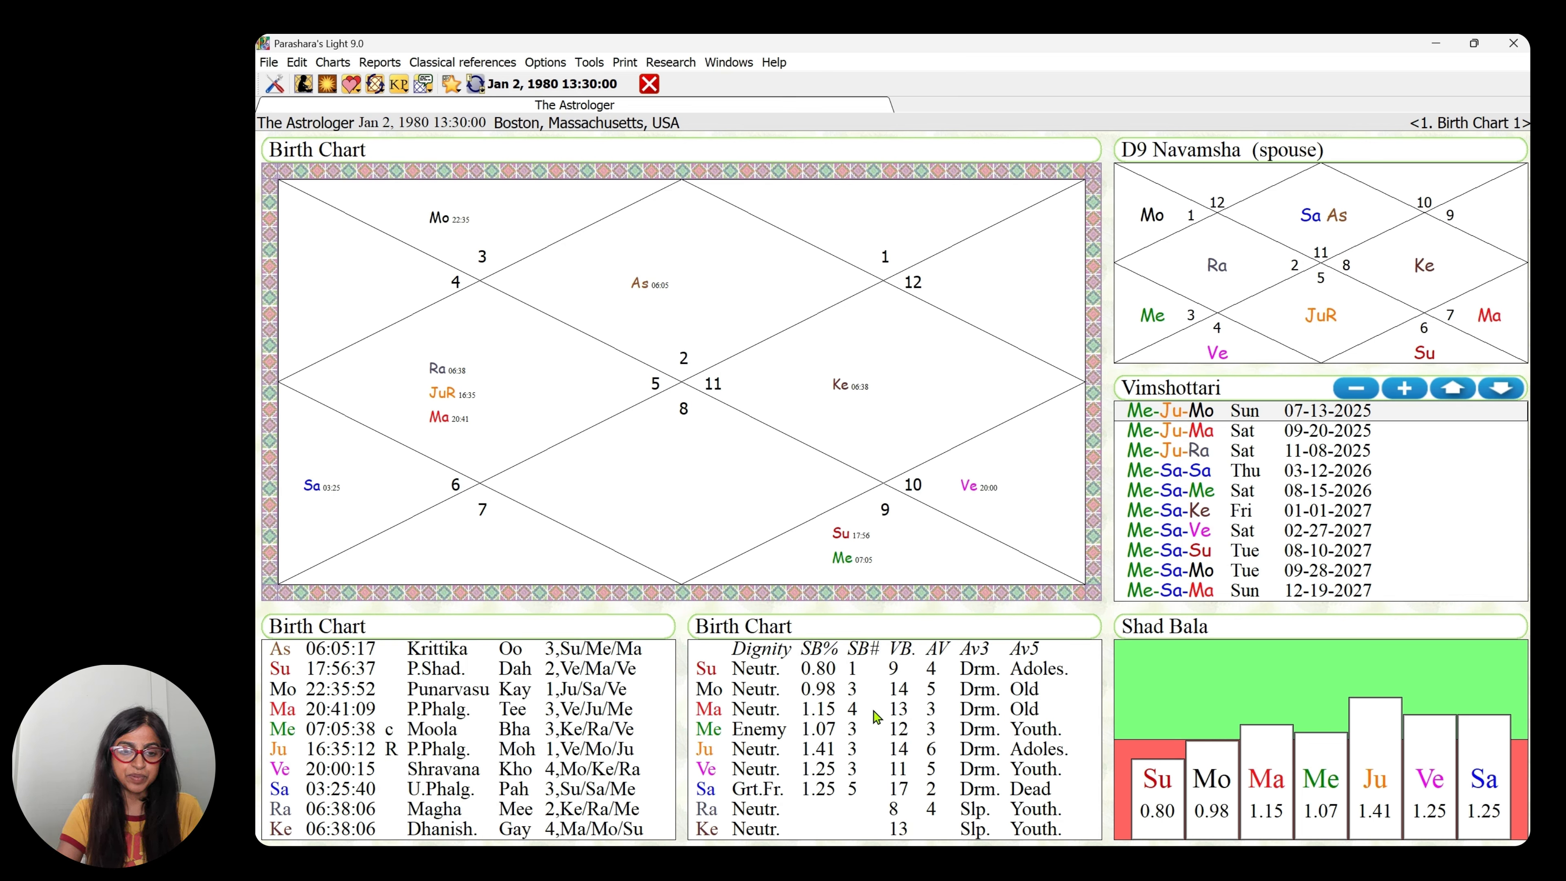
Step: Change the chart style of the diamond-bordered birth chart to South Indian in the chart style preferences
{"action": "left_click", "coordinate": [545, 61]}
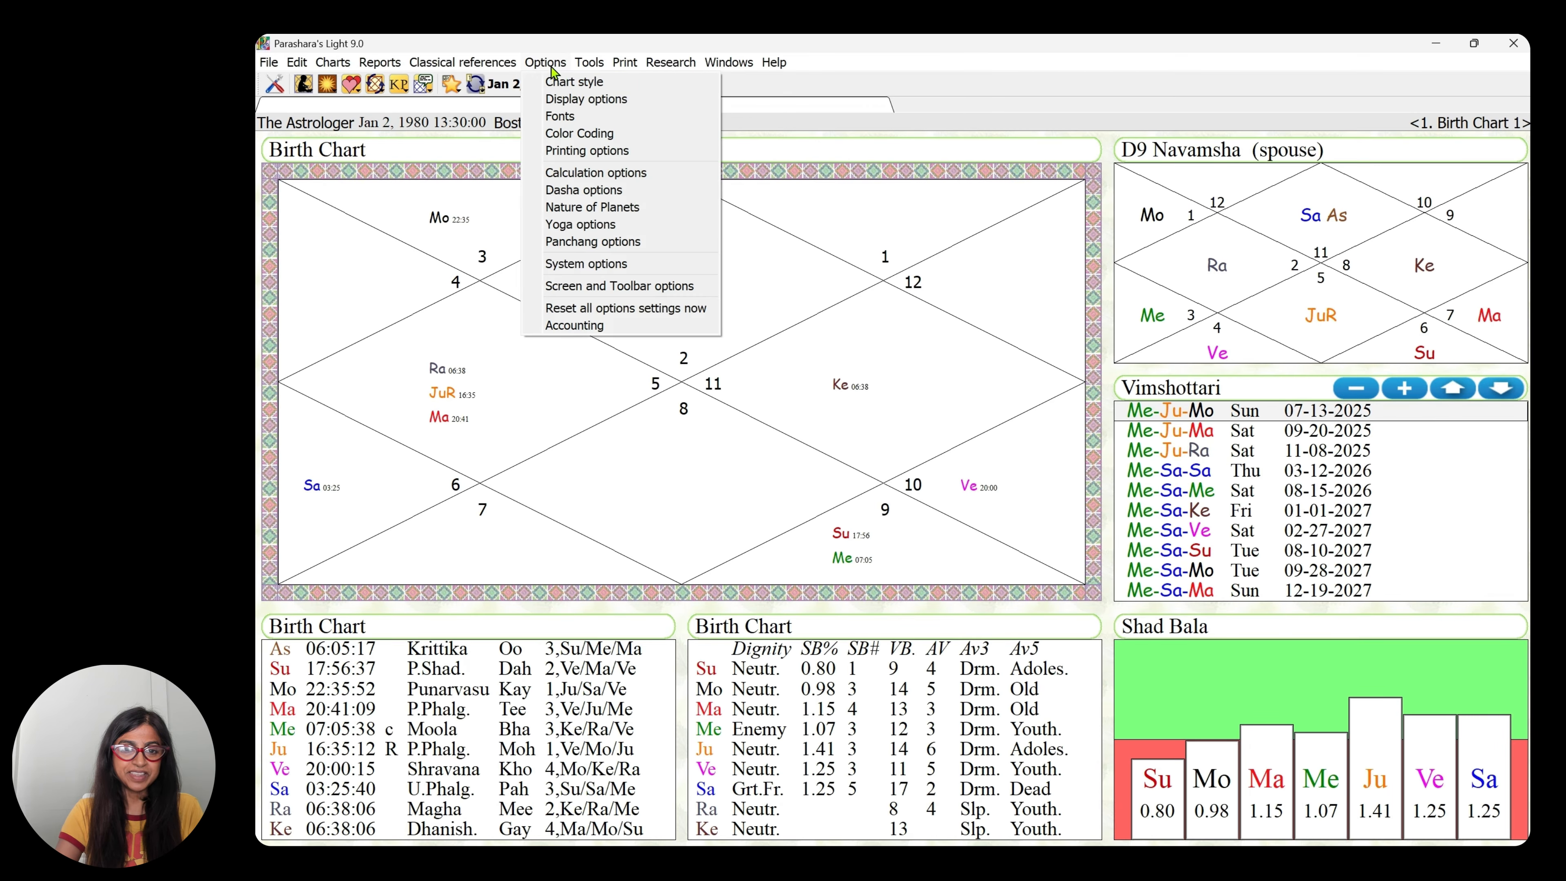
{"action": "left_click", "coordinate": [567, 80]}
{"action": "left_click", "coordinate": [985, 312]}
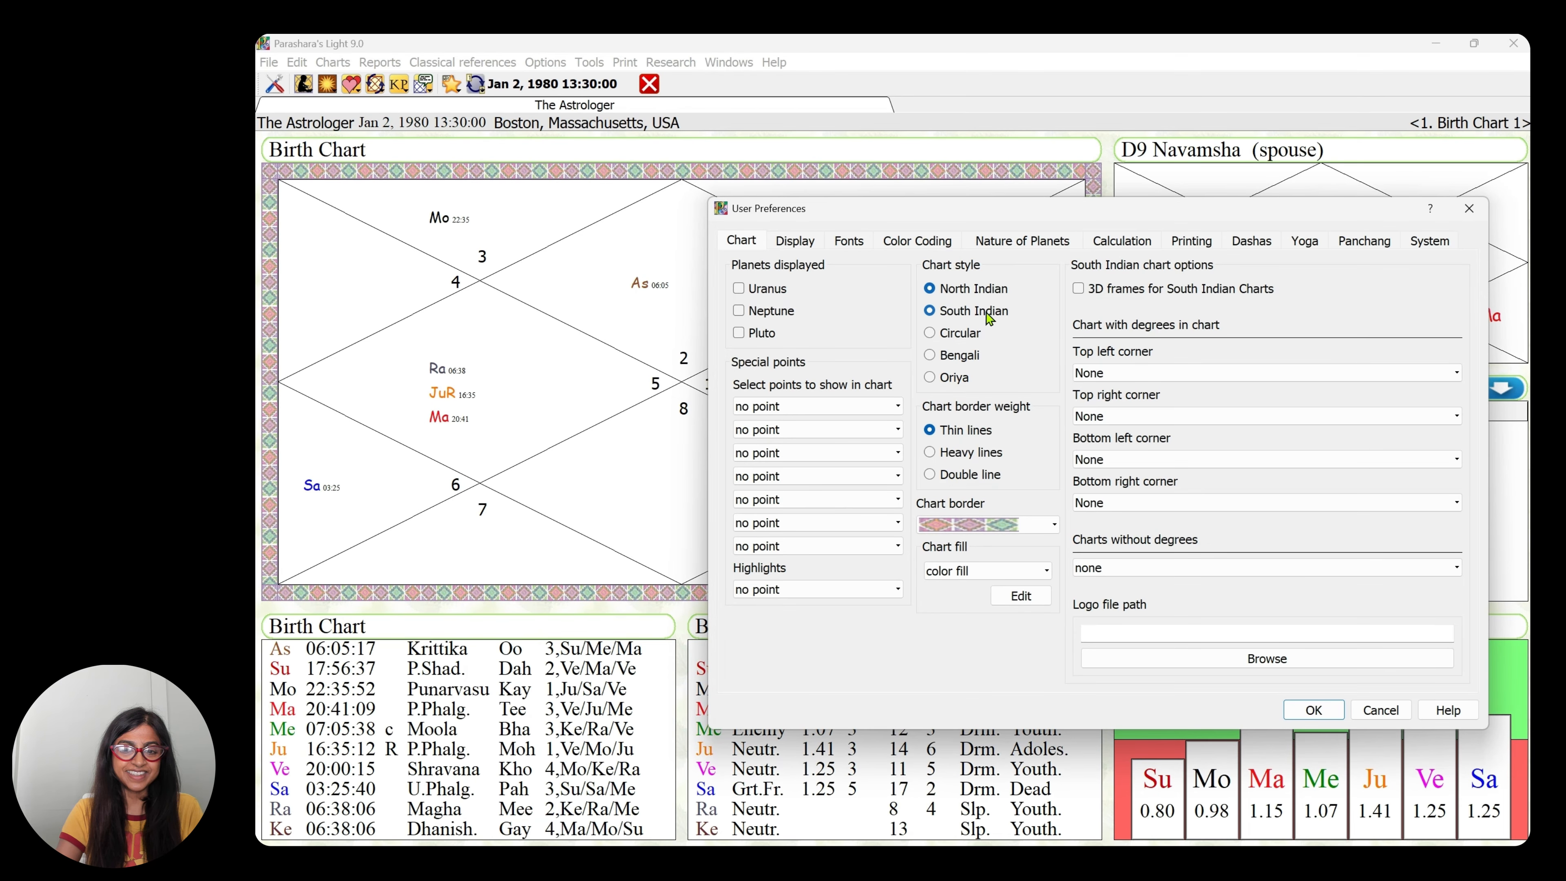
{"action": "left_click", "coordinate": [1296, 716]}
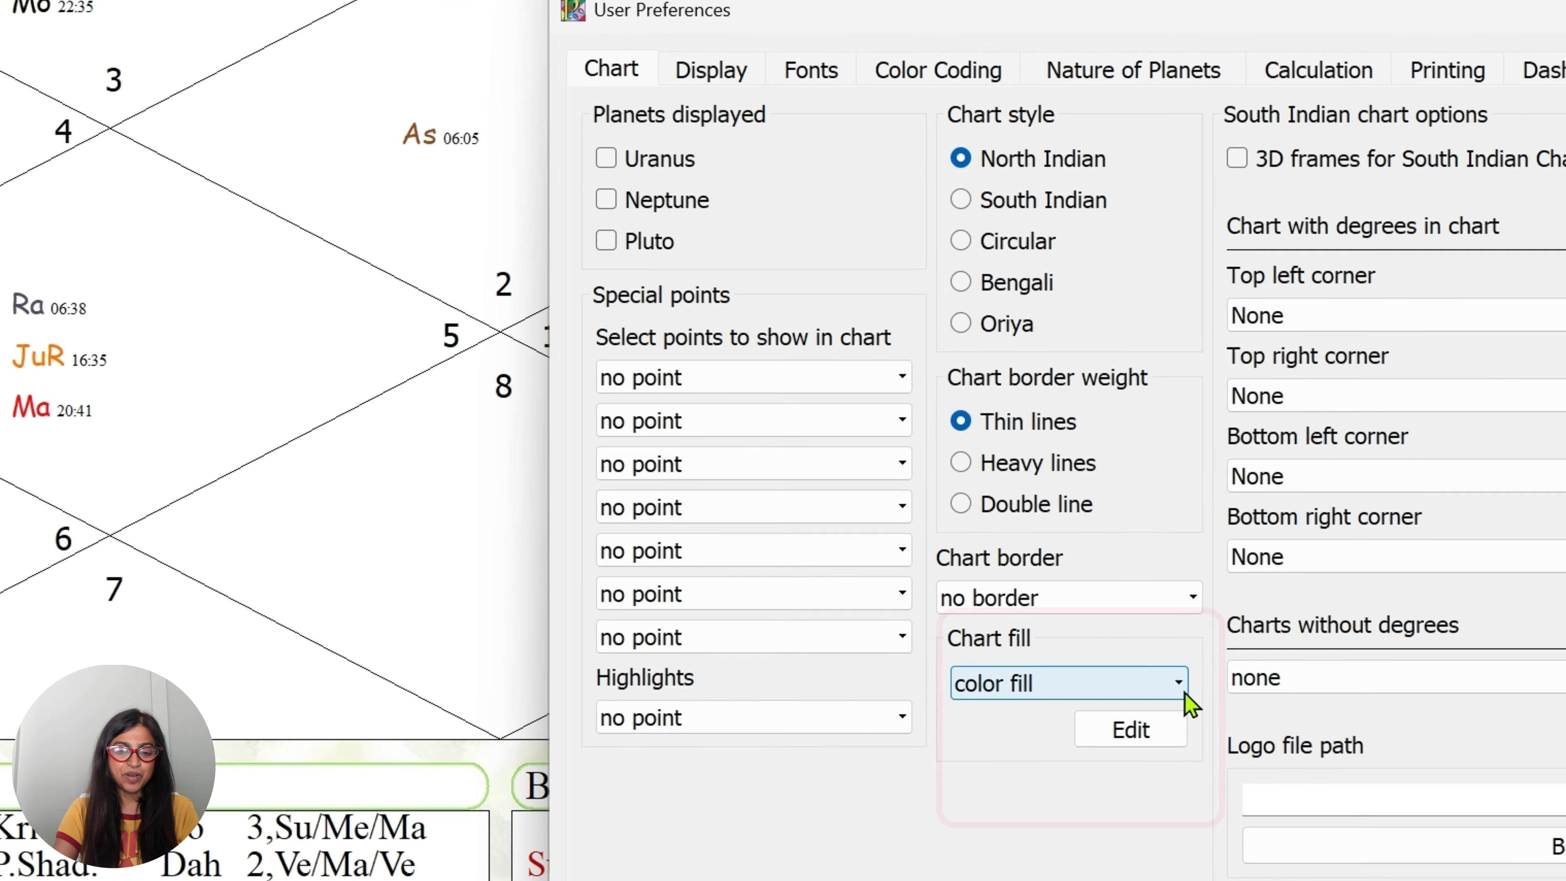
Step: Choose color fill as the chart fill and open its color selection
{"action": "left_click", "coordinate": [1186, 703]}
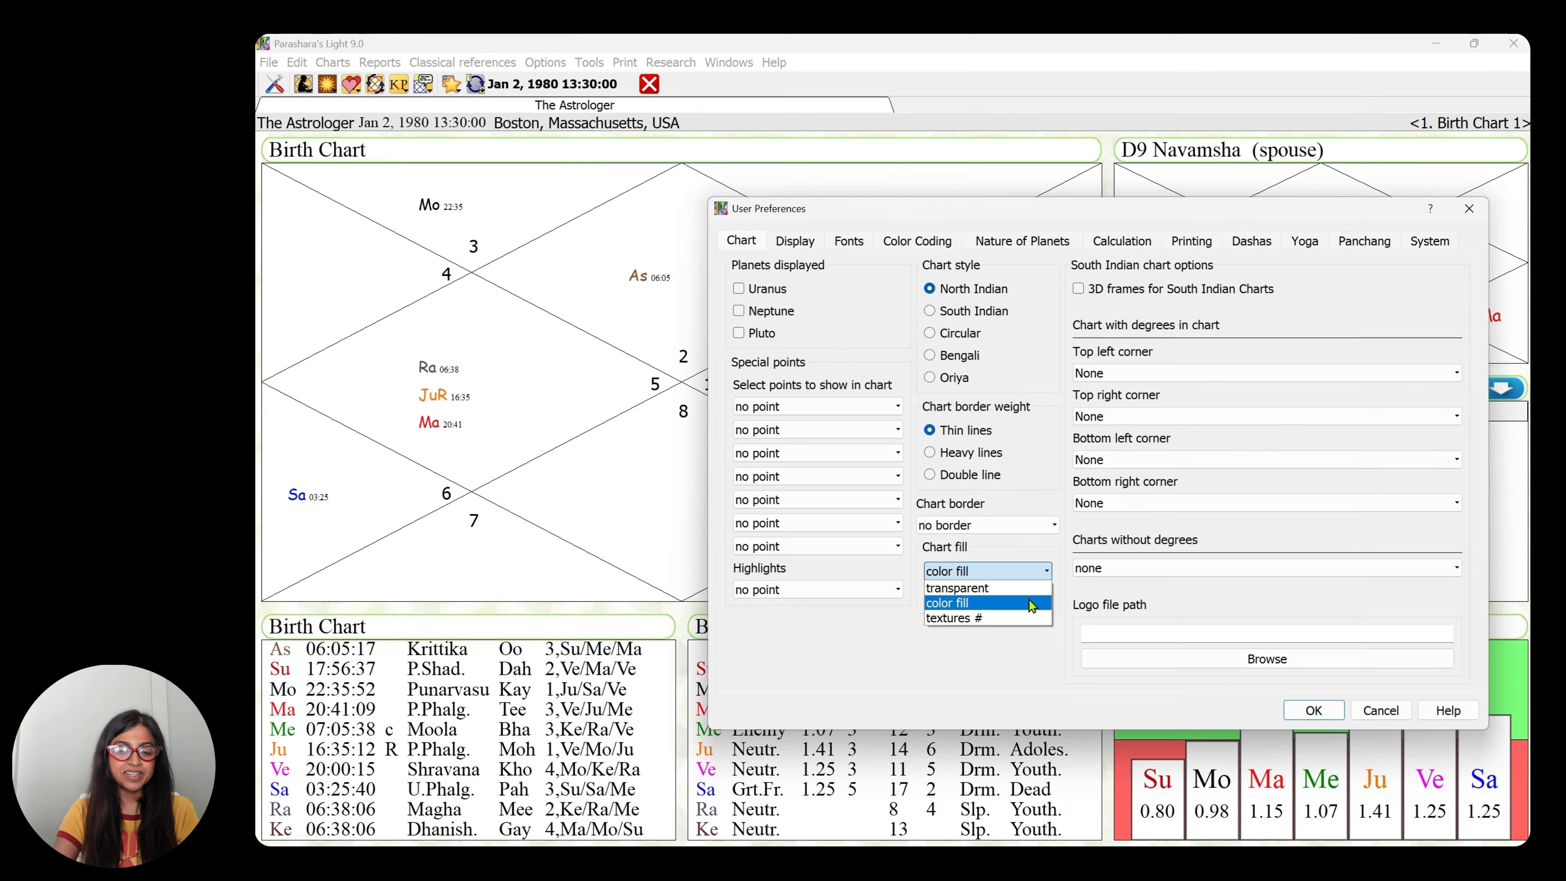
{"action": "left_click", "coordinate": [1153, 751]}
{"action": "left_click", "coordinate": [1024, 596]}
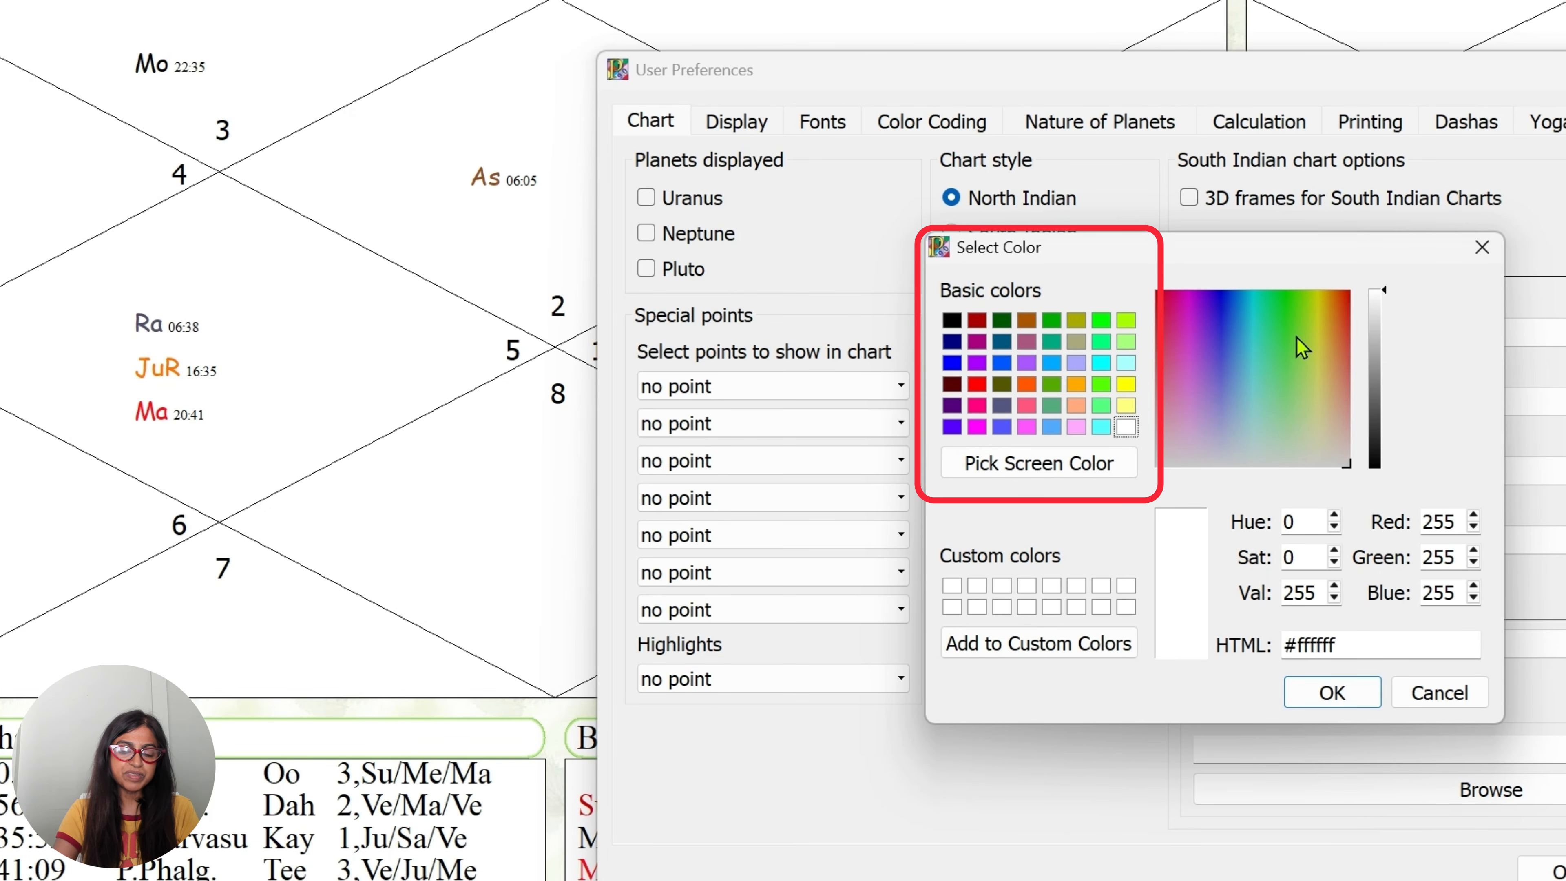
Step: Try several spectrum colors for the chart fill, ranging from turquoise and green to pink and pale green
{"action": "left_click", "coordinate": [1262, 351]}
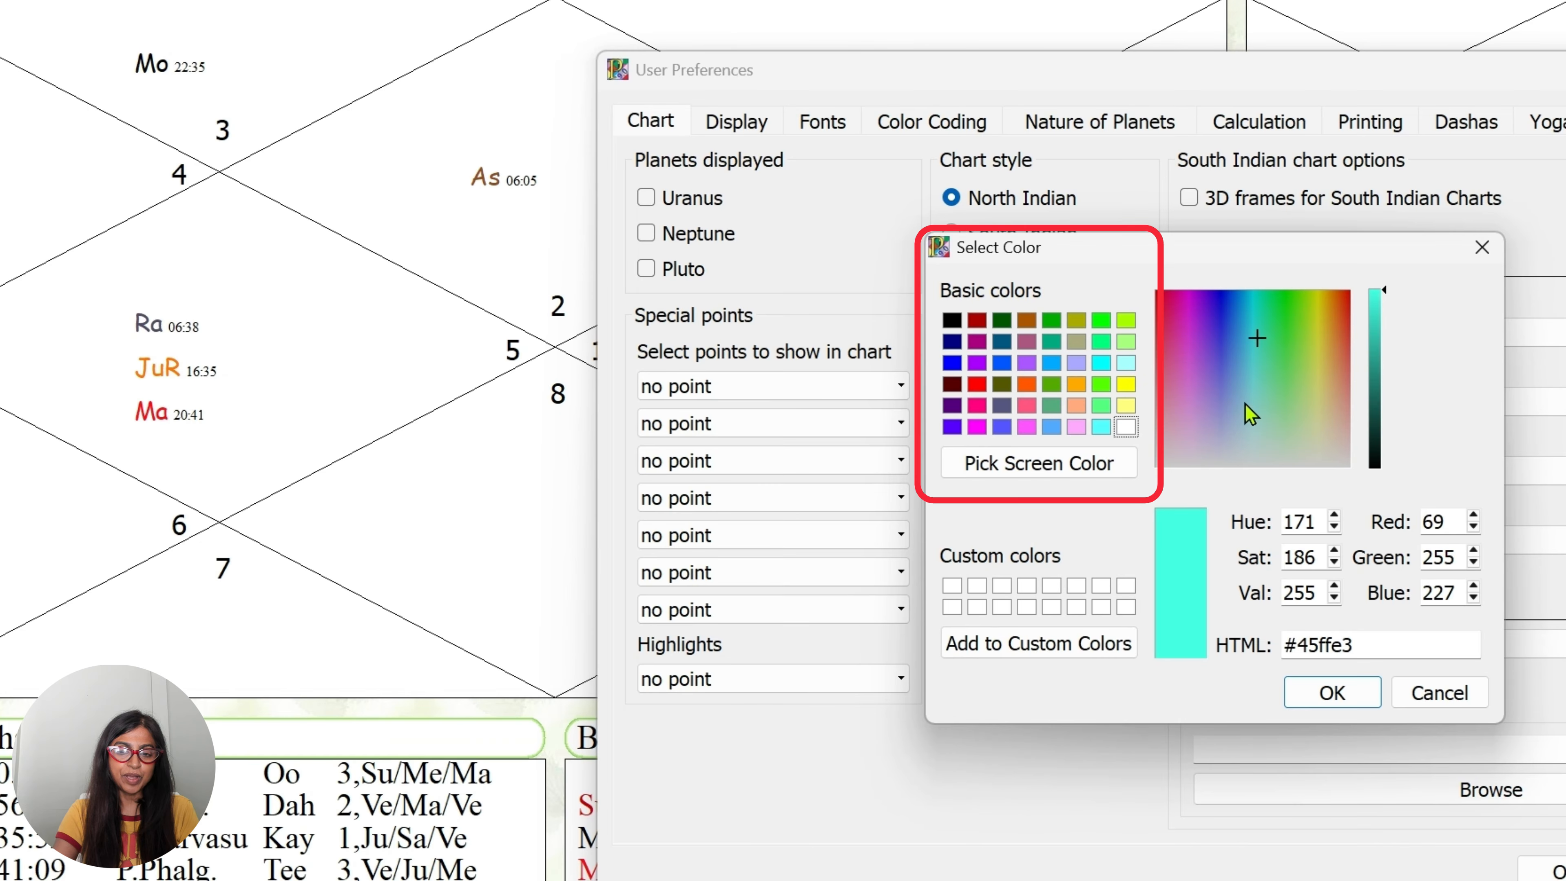
{"action": "left_click", "coordinate": [1312, 408]}
{"action": "left_click", "coordinate": [1236, 341]}
{"action": "left_click", "coordinate": [1263, 339]}
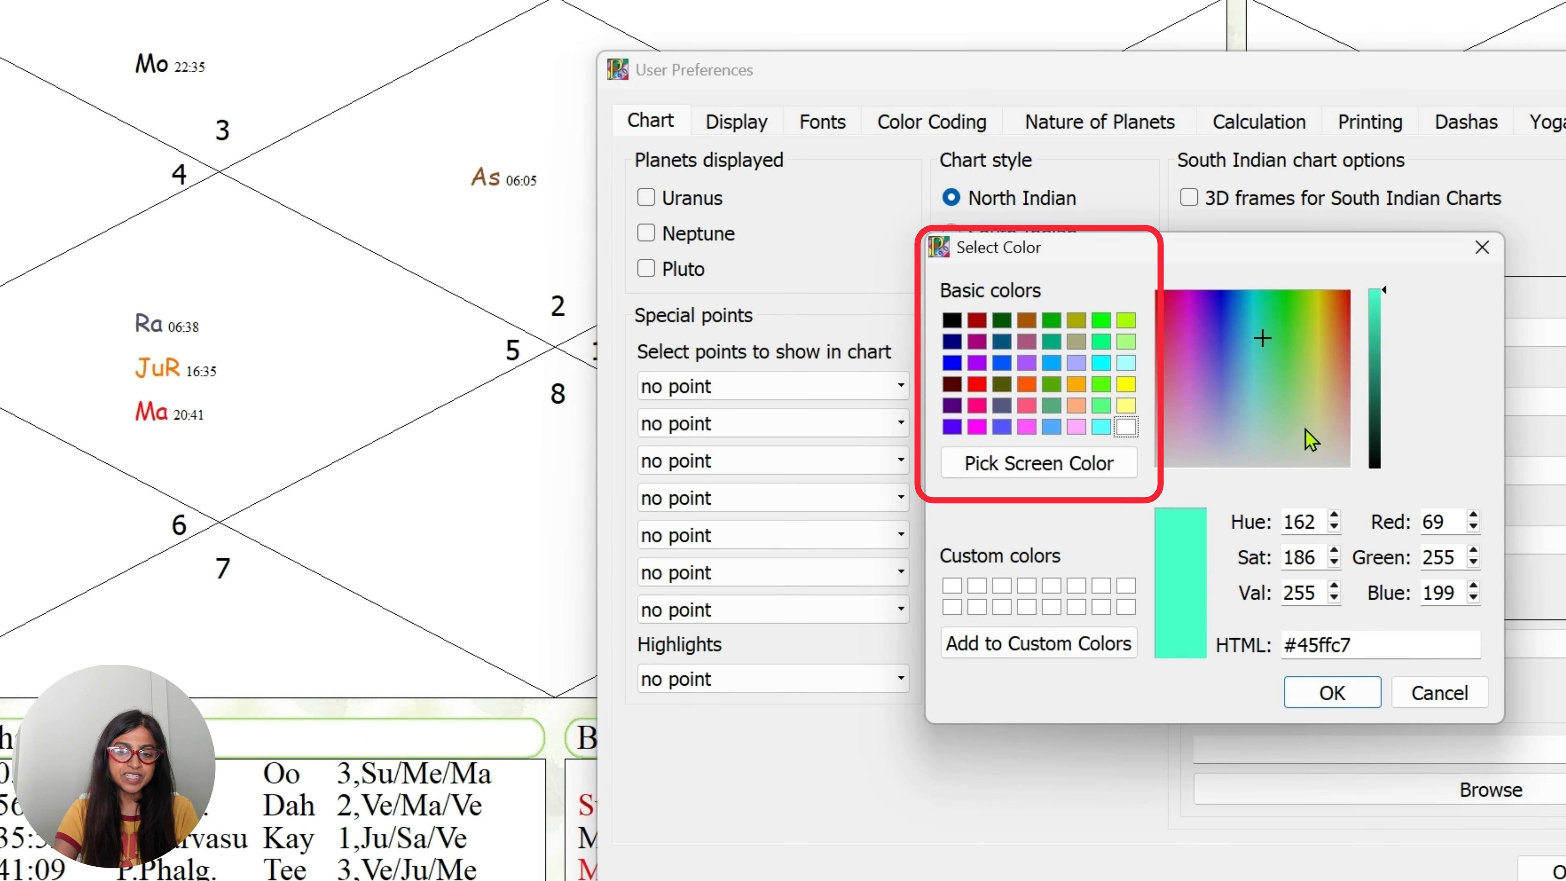
{"action": "left_click", "coordinate": [1306, 436]}
{"action": "left_click", "coordinate": [1256, 384]}
{"action": "left_click", "coordinate": [1278, 377]}
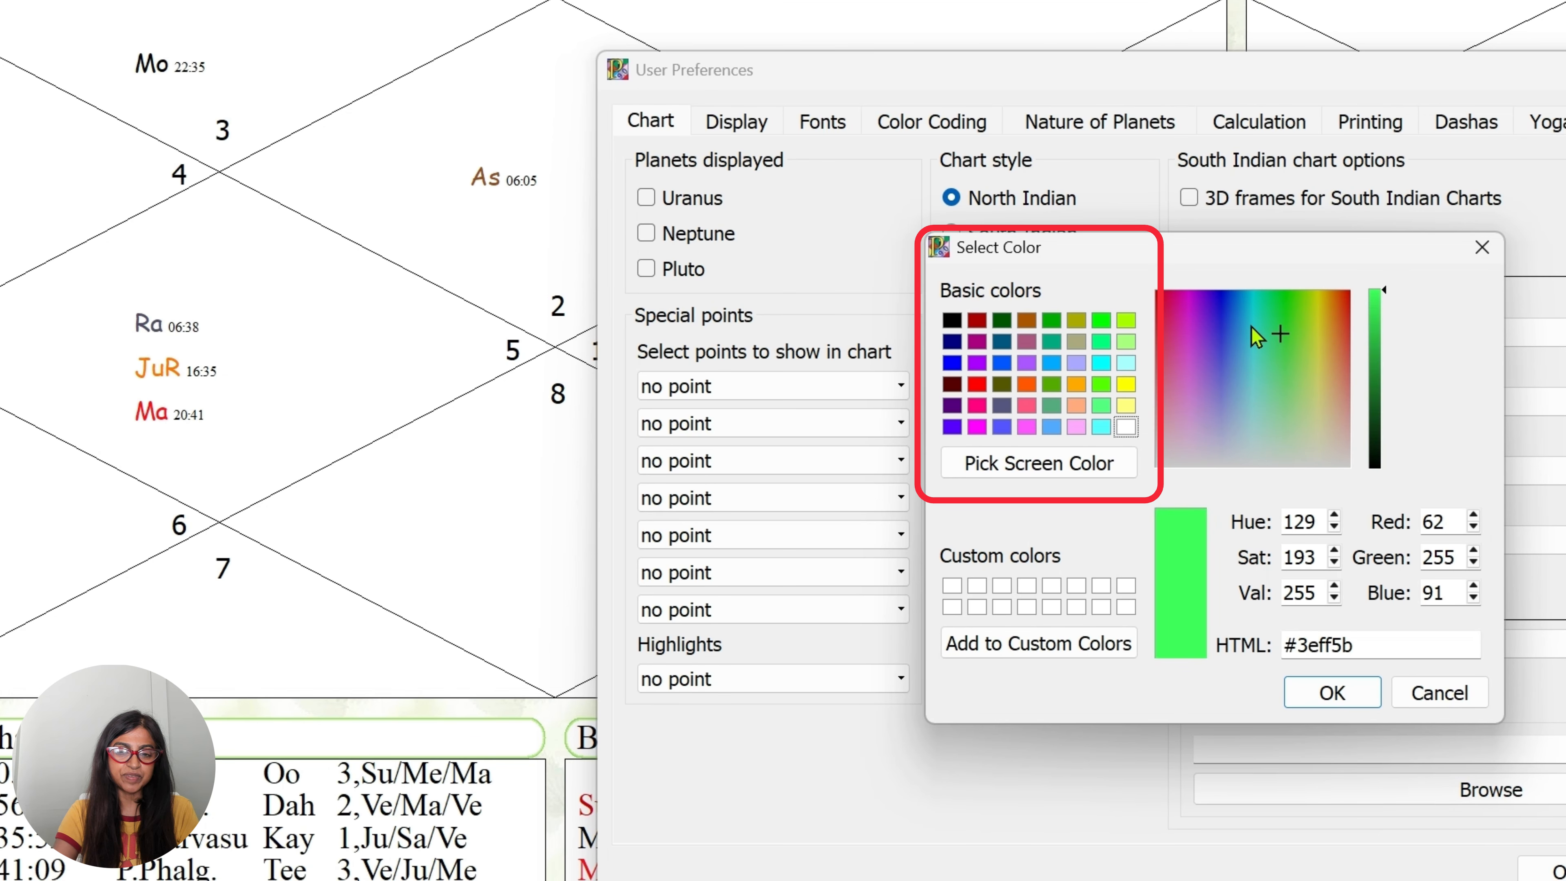
{"action": "left_click", "coordinate": [1213, 317]}
{"action": "left_click", "coordinate": [1170, 312]}
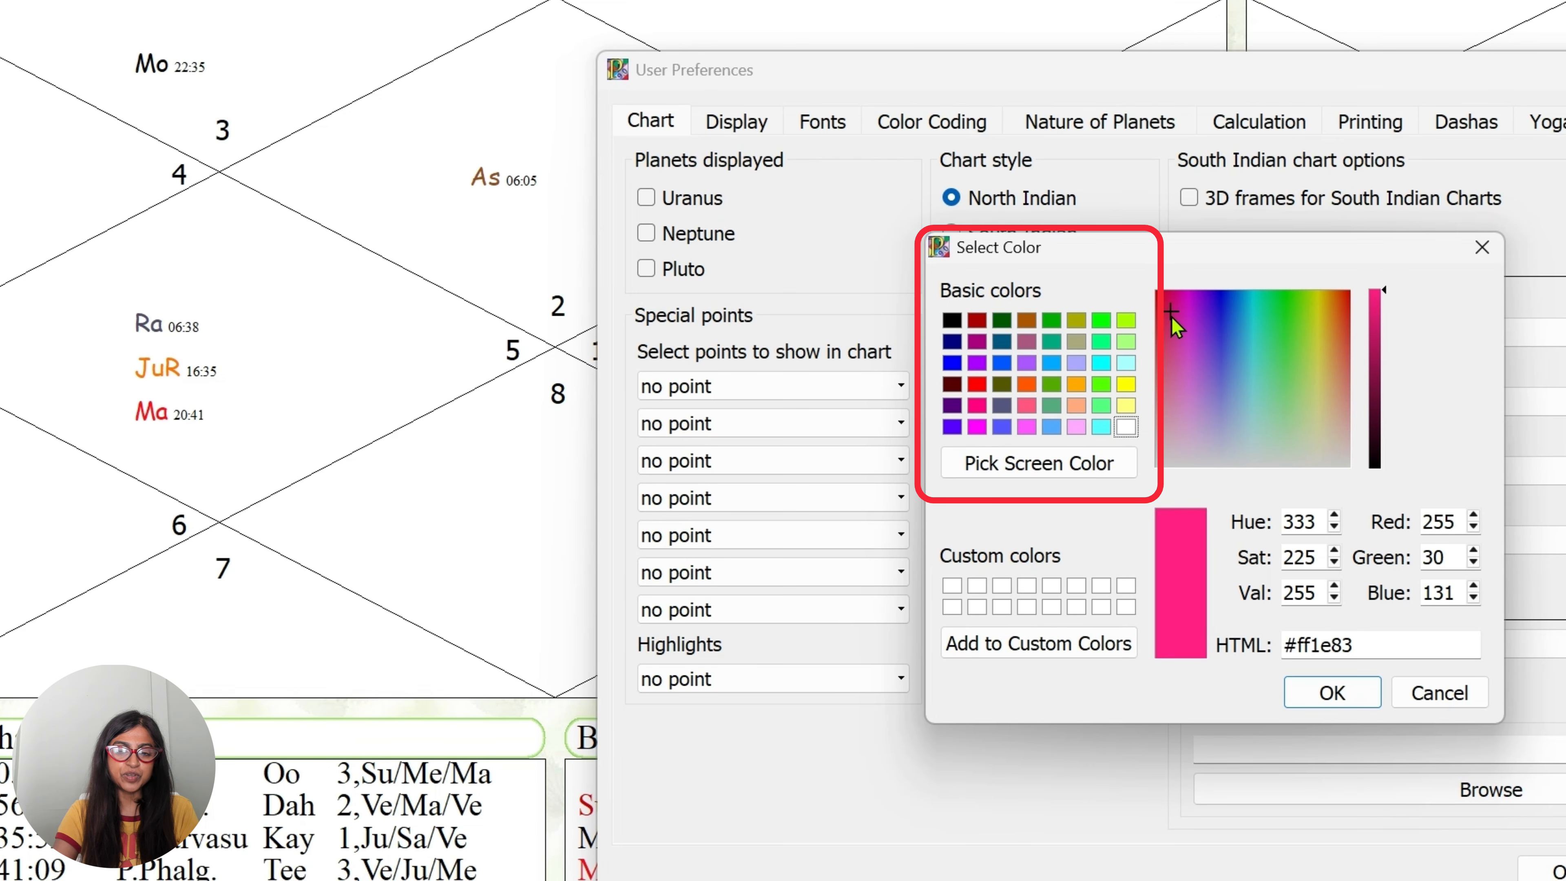
{"action": "left_click", "coordinate": [1300, 412]}
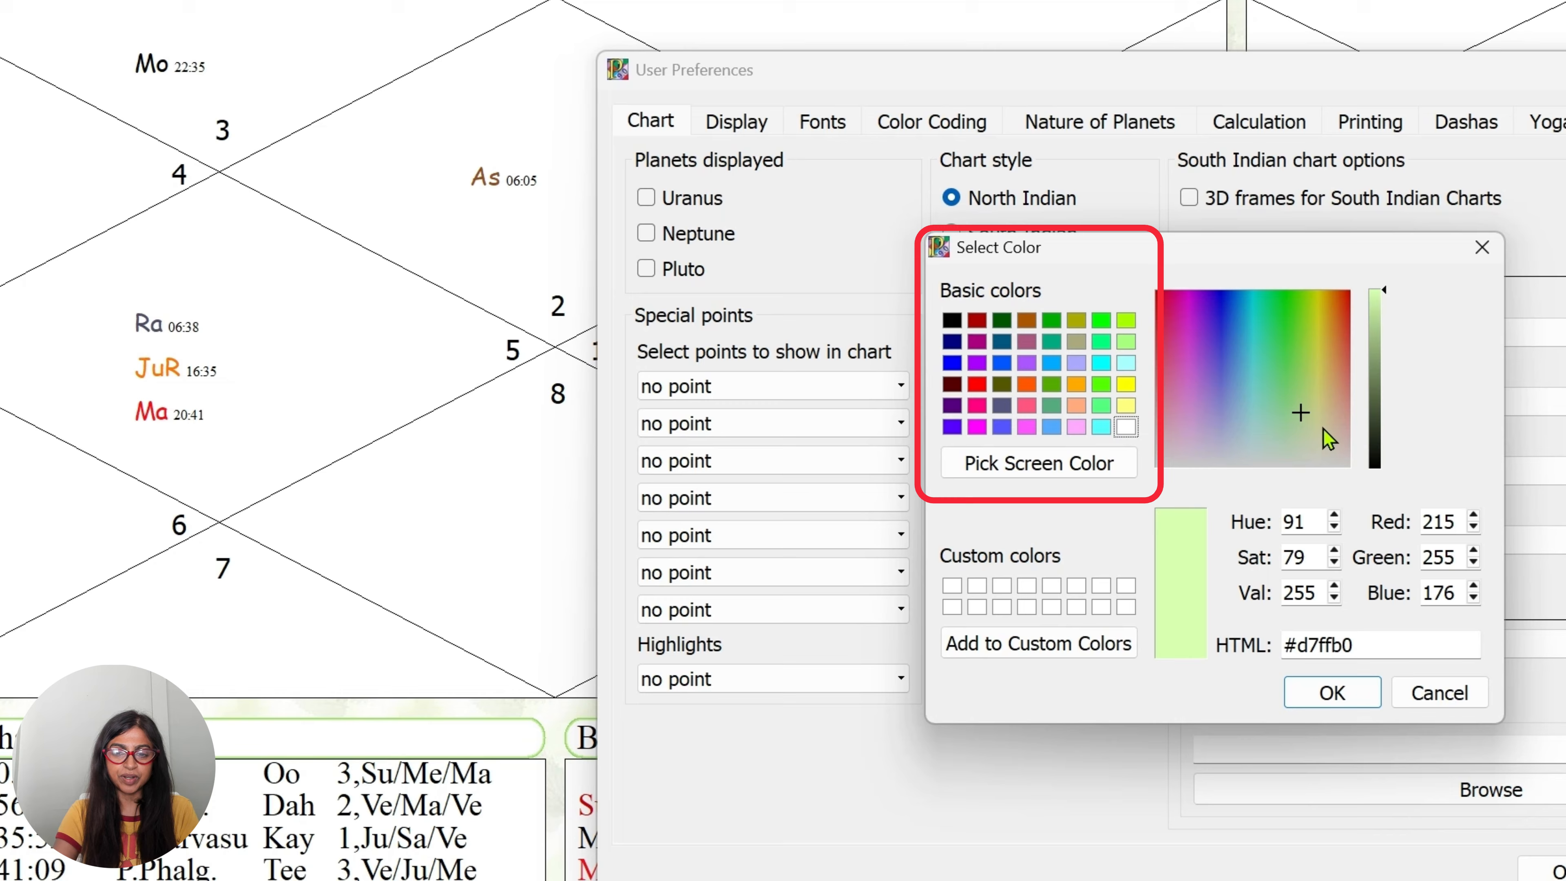
Step: Set the chart fill color to light cyan #55ffff and apply the preferences
{"action": "left_click", "coordinate": [1101, 427]}
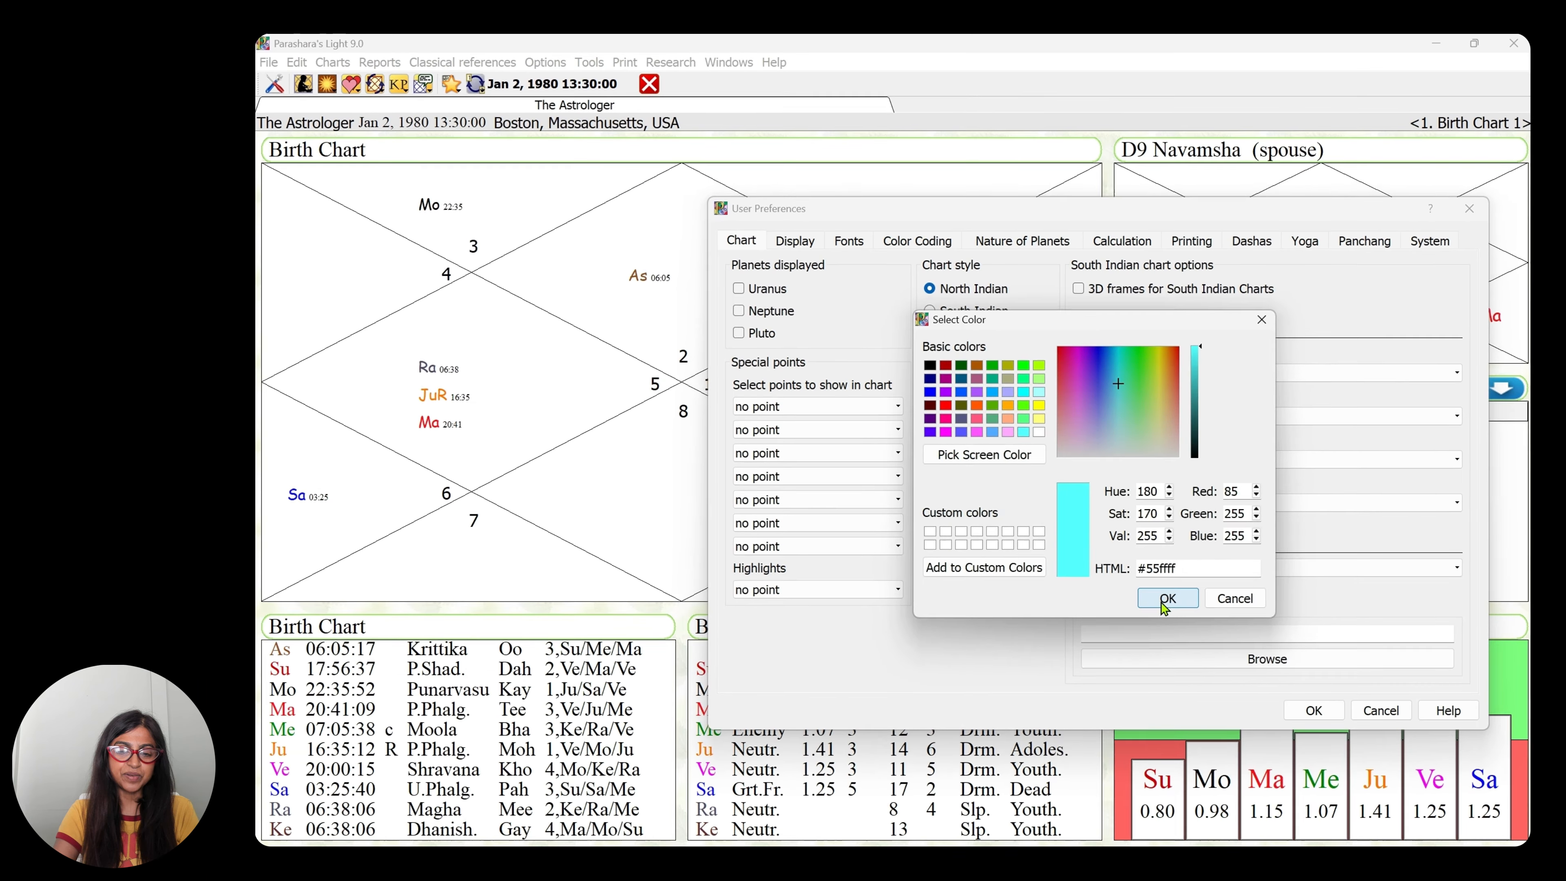
{"action": "left_click", "coordinate": [1165, 598]}
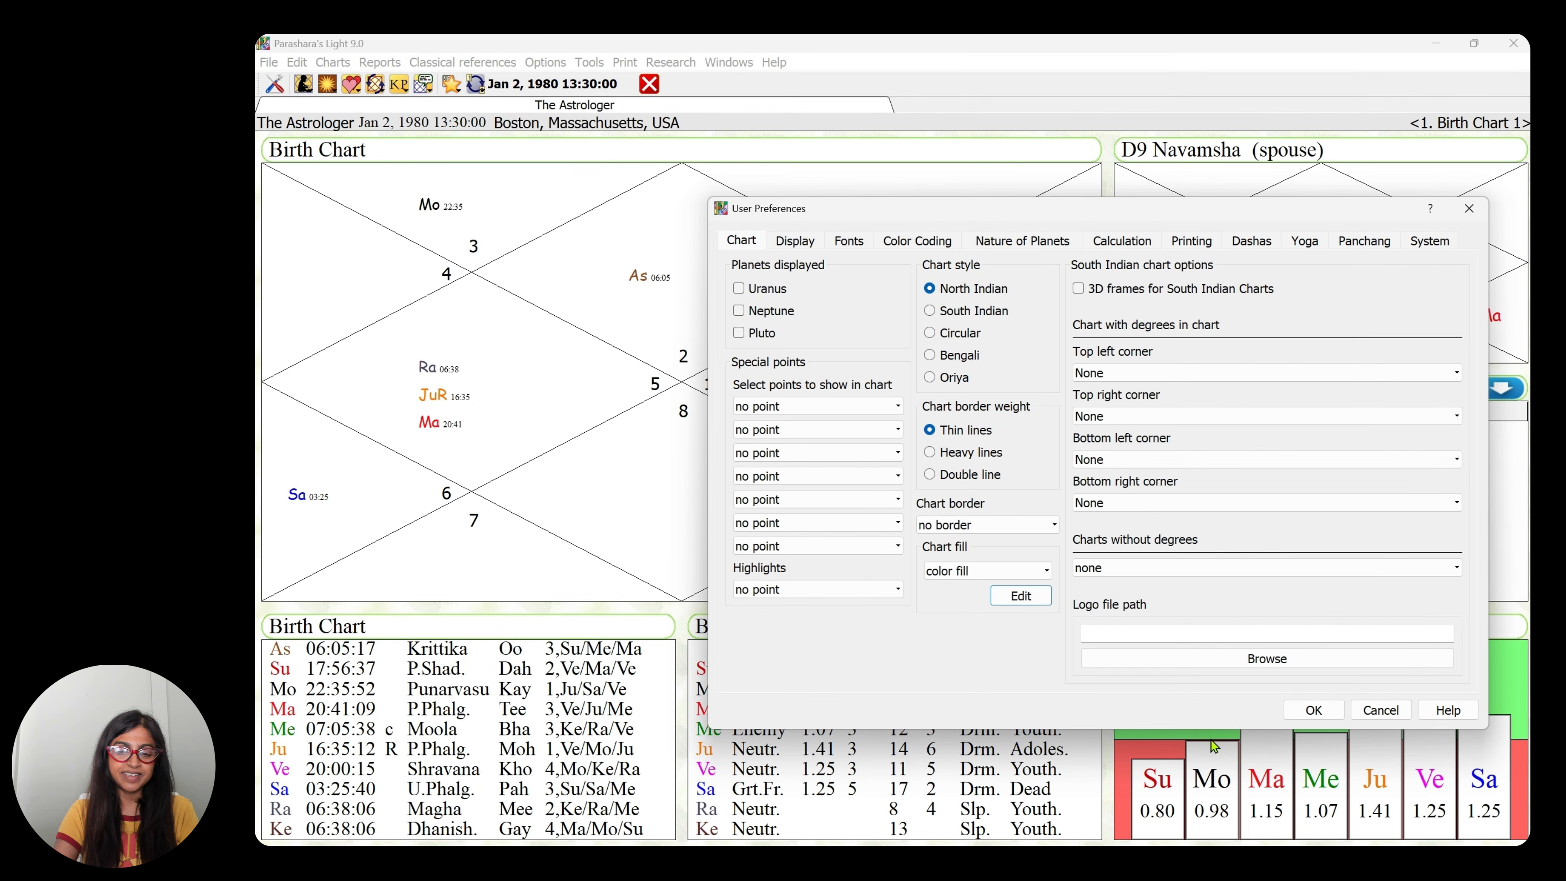
{"action": "left_click", "coordinate": [1313, 710]}
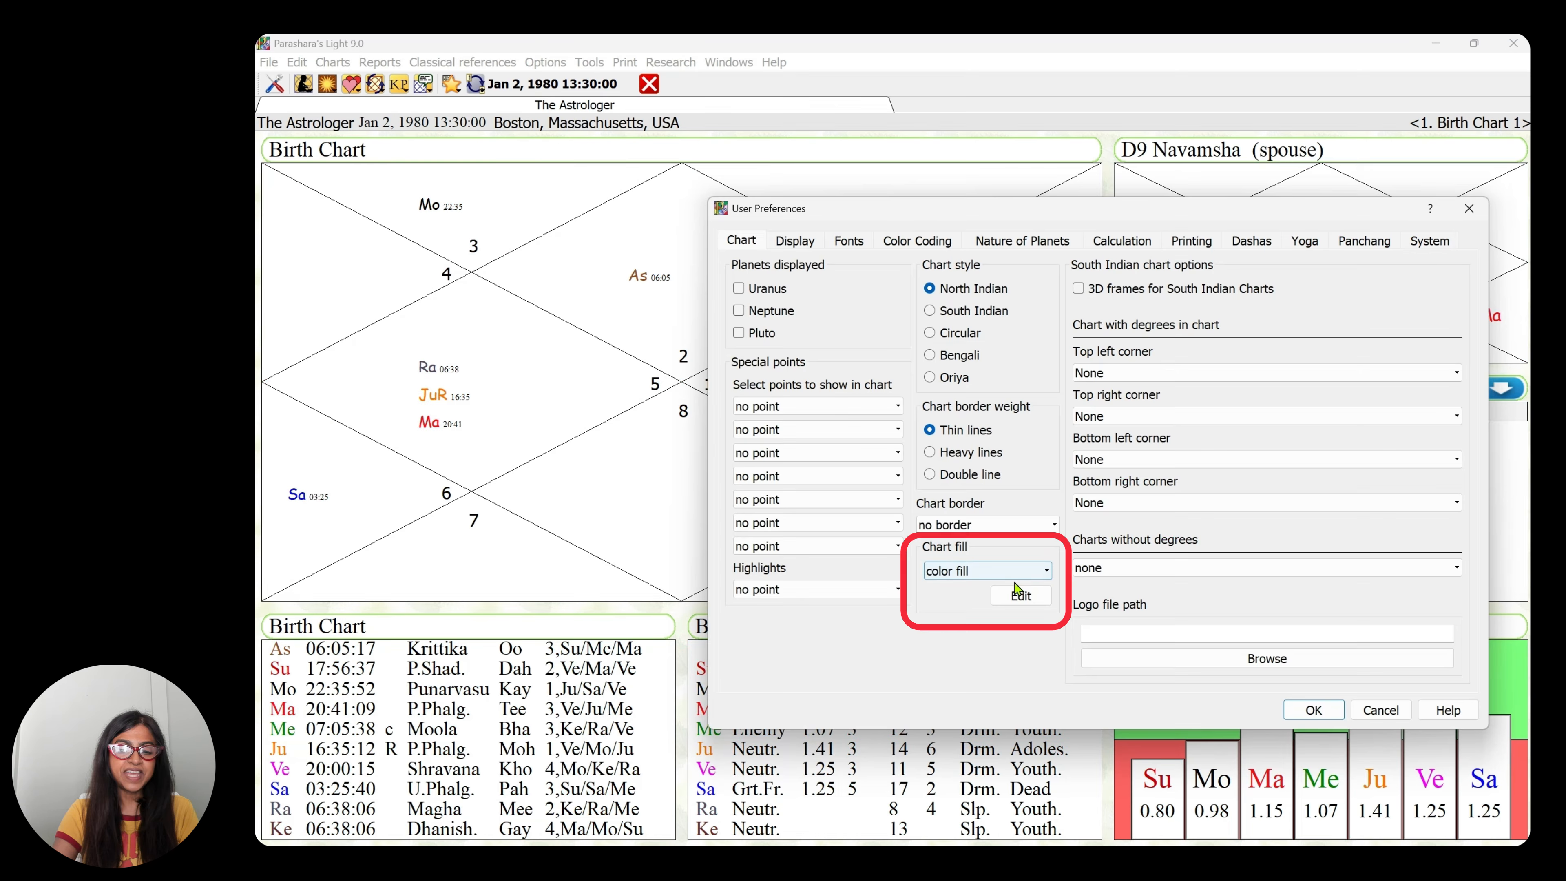
Step: Choose textures as the chart fill and open the list of available textures
{"action": "left_click", "coordinate": [1031, 575]}
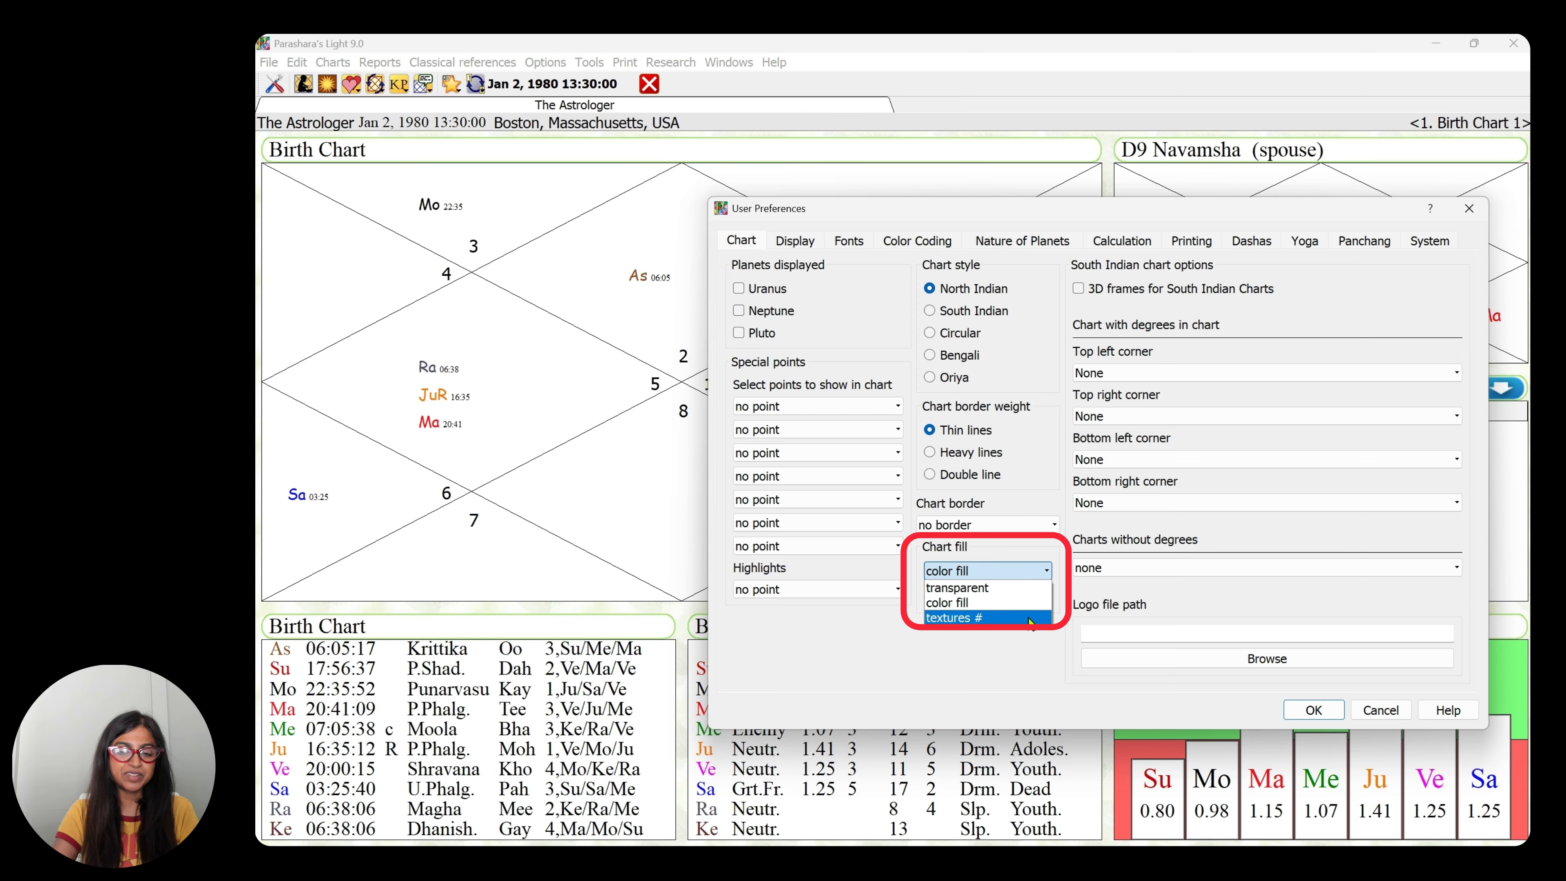
{"action": "left_click", "coordinate": [1028, 617]}
{"action": "left_click", "coordinate": [1021, 596]}
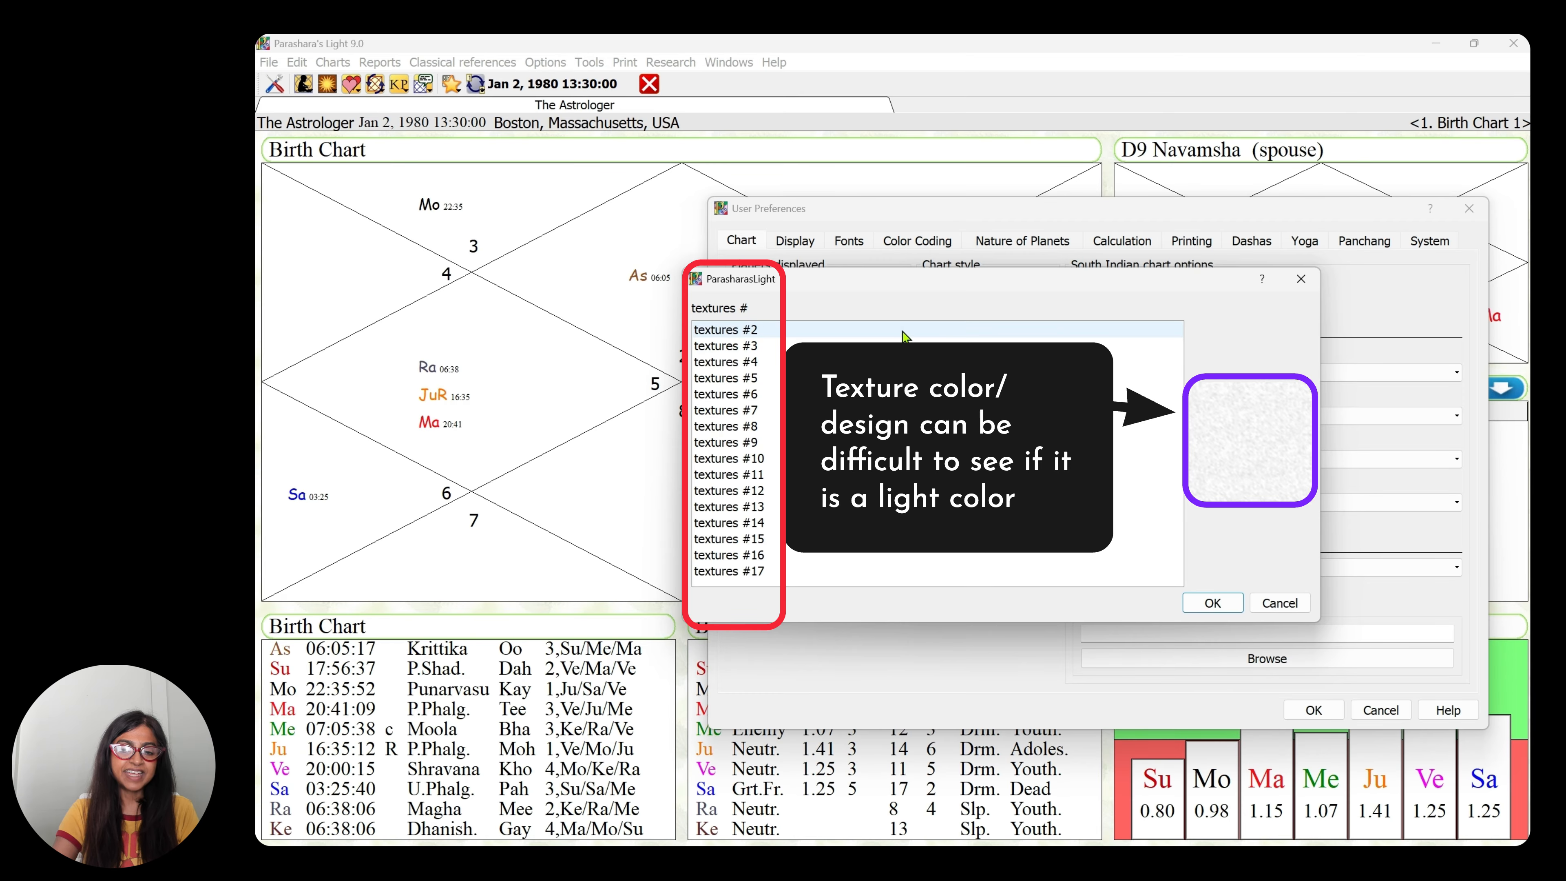
Step: Preview textures #4, #5, #6, #7, #14 and #17 for the chart fill
{"action": "left_click", "coordinate": [904, 361]}
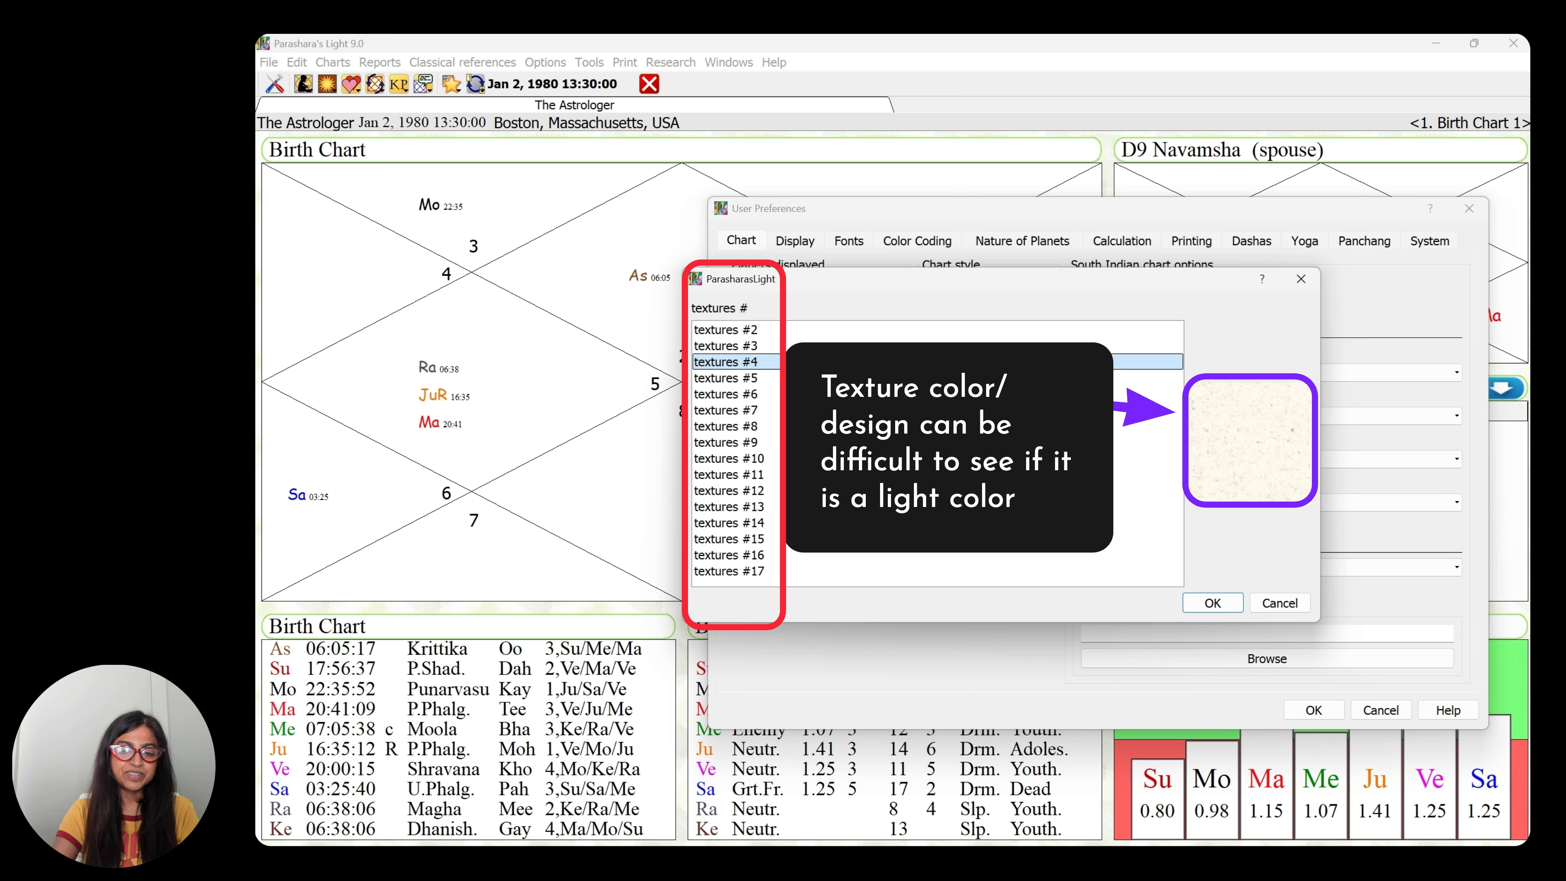
{"action": "left_click", "coordinate": [903, 378]}
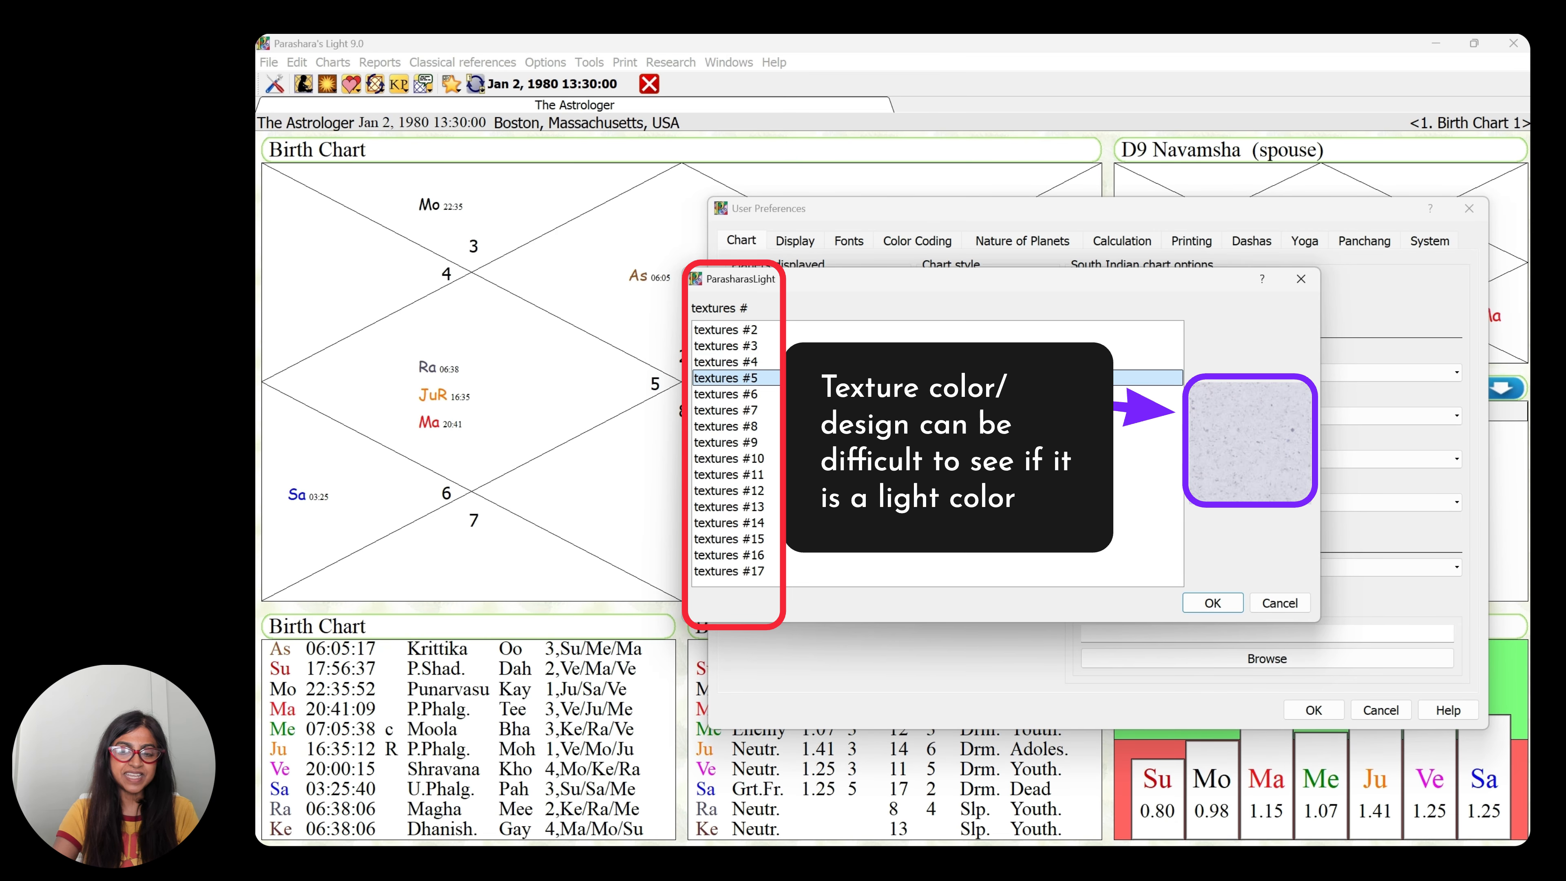
{"action": "left_click", "coordinate": [904, 394]}
{"action": "left_click", "coordinate": [904, 411]}
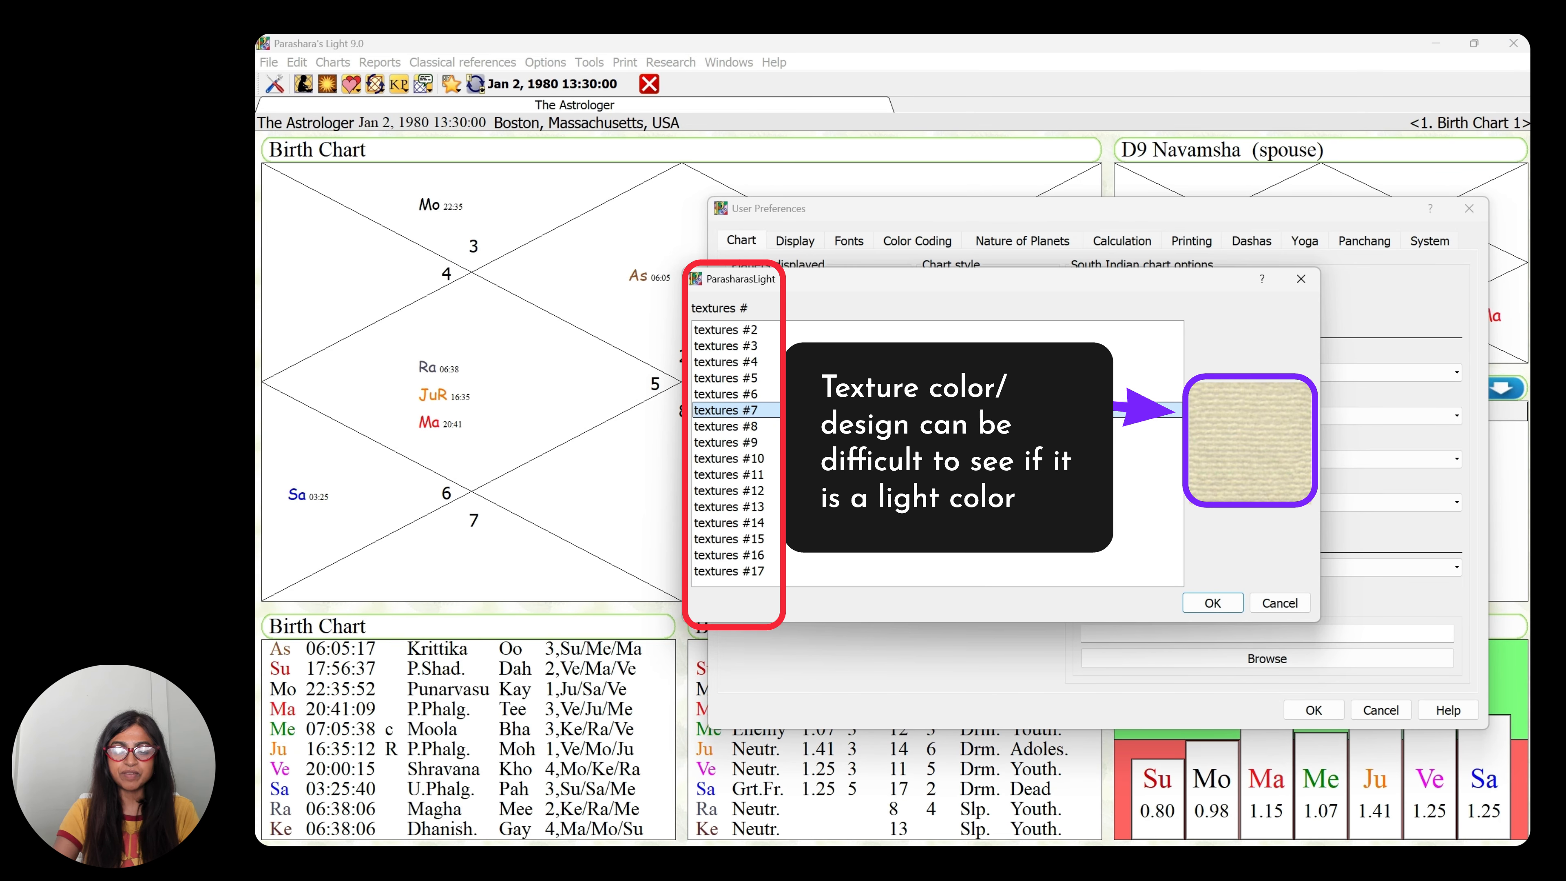
{"action": "left_click", "coordinate": [903, 523]}
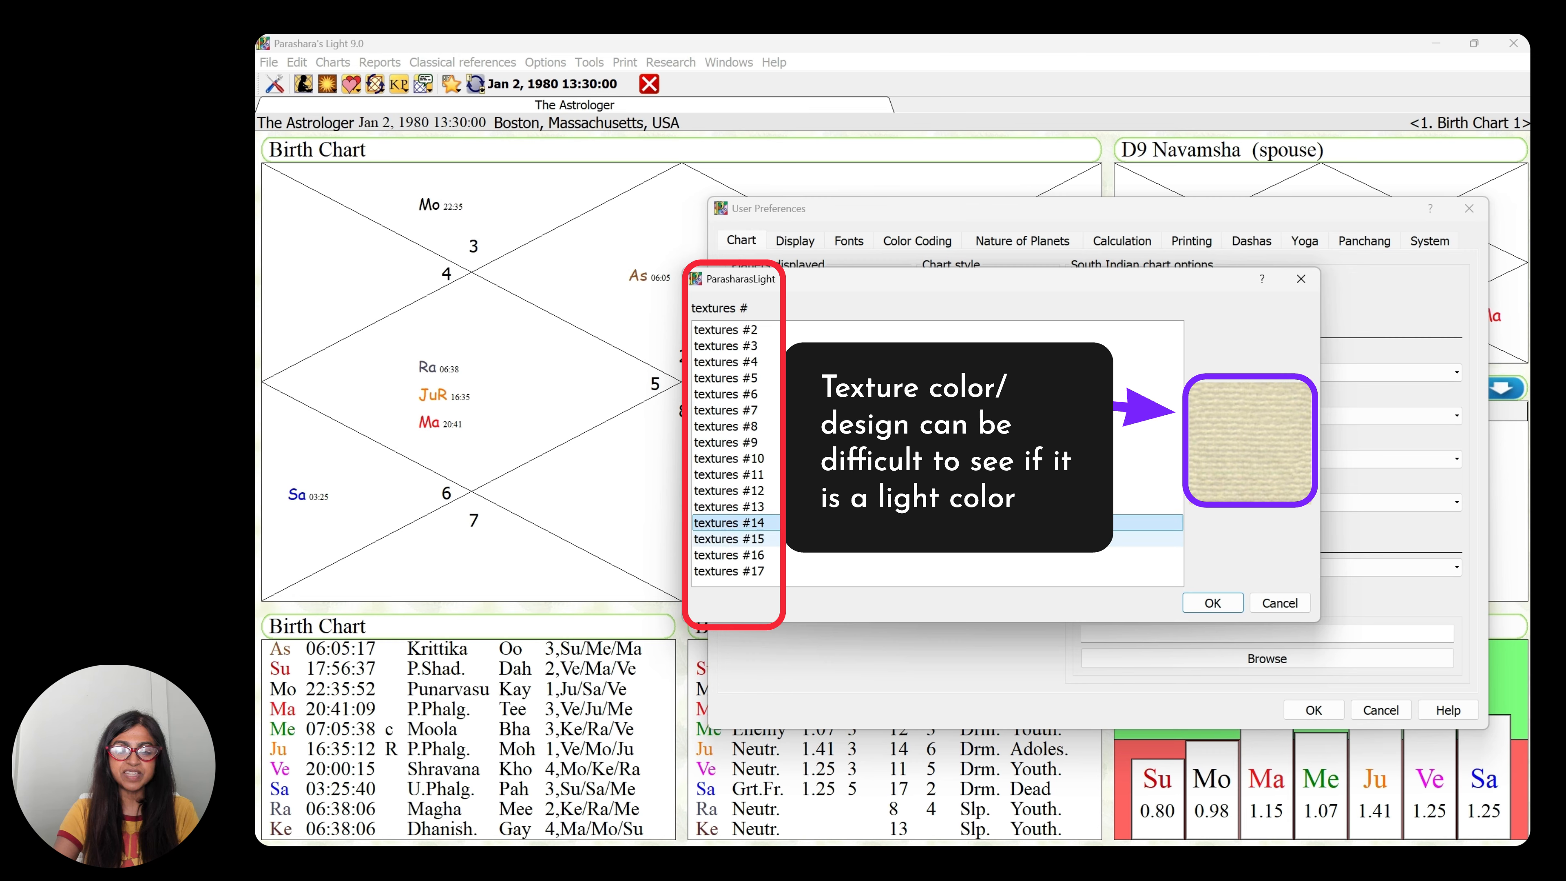
{"action": "left_click", "coordinate": [916, 572]}
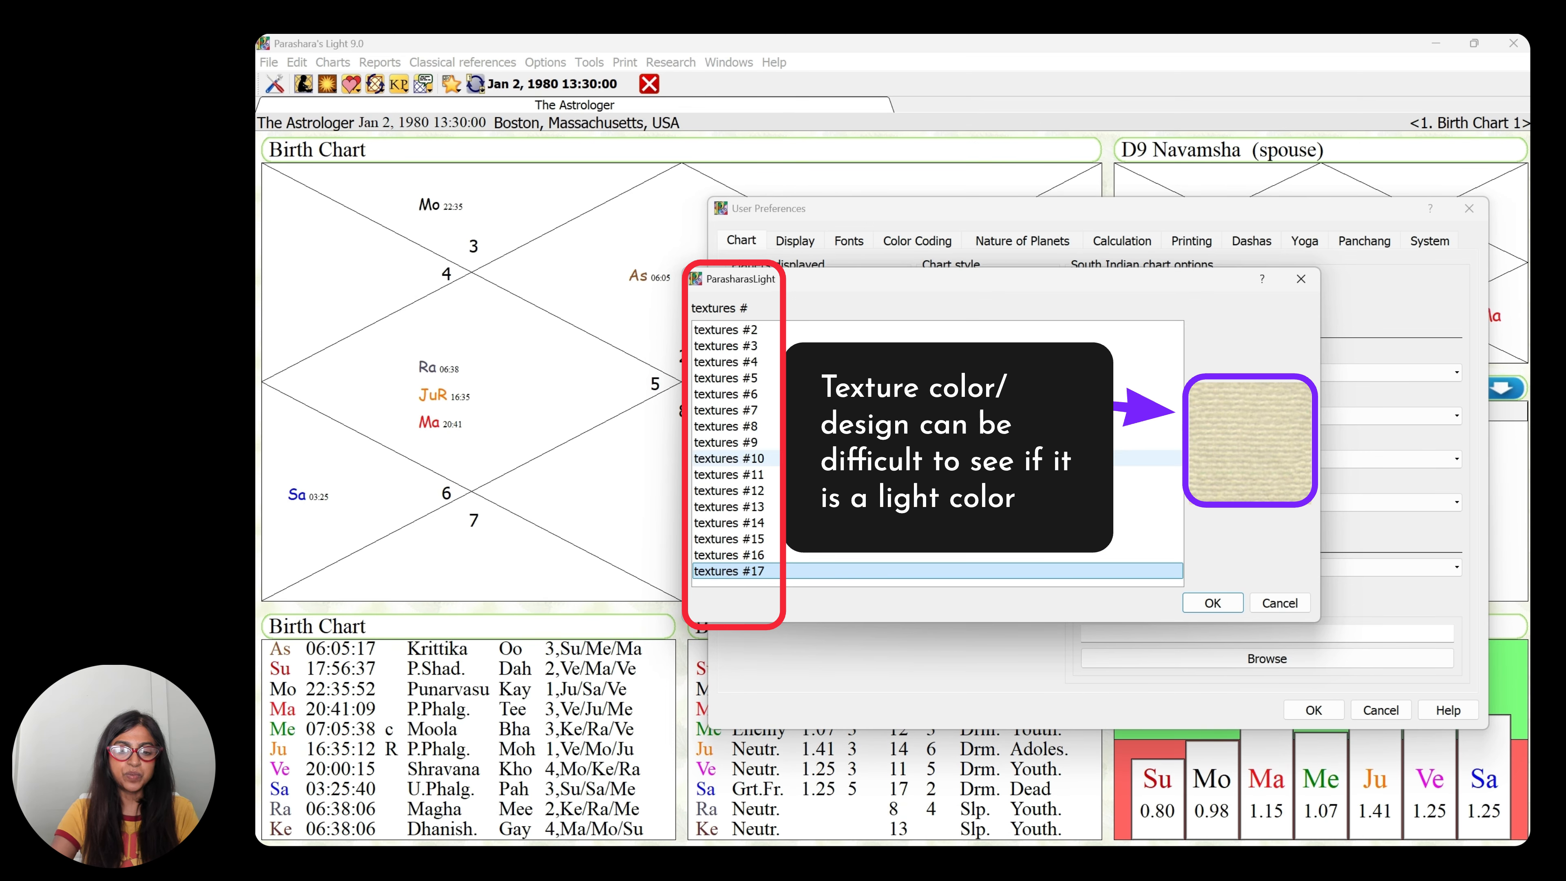
Step: Select textures #10 as the chart fill and apply the preferences to the birth chart
{"action": "left_click", "coordinate": [924, 458]}
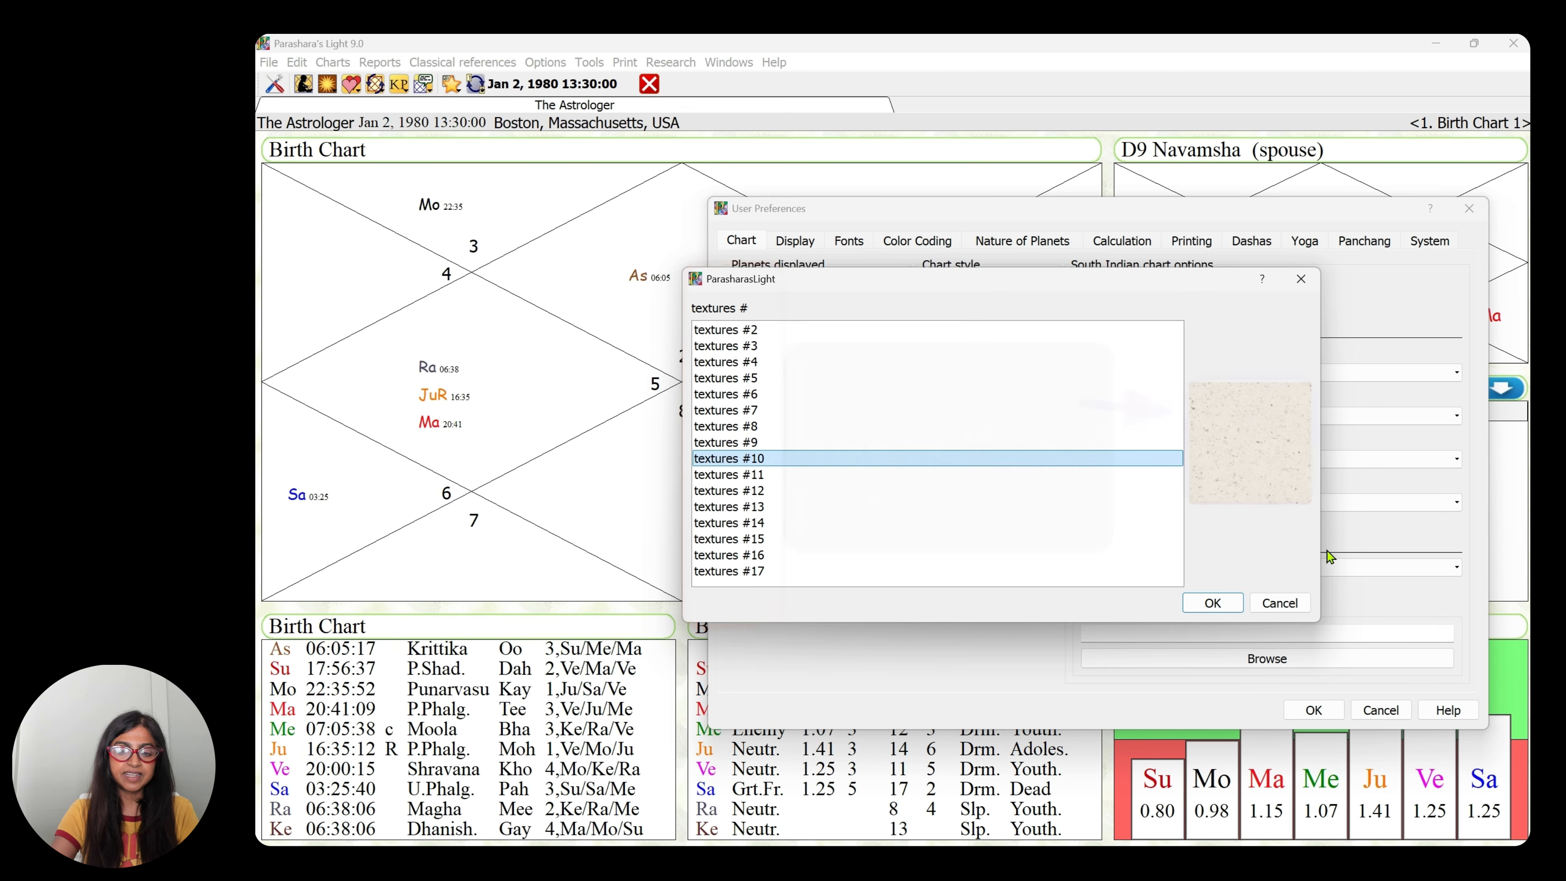
{"action": "left_click", "coordinate": [1210, 603]}
{"action": "left_click", "coordinate": [1314, 710]}
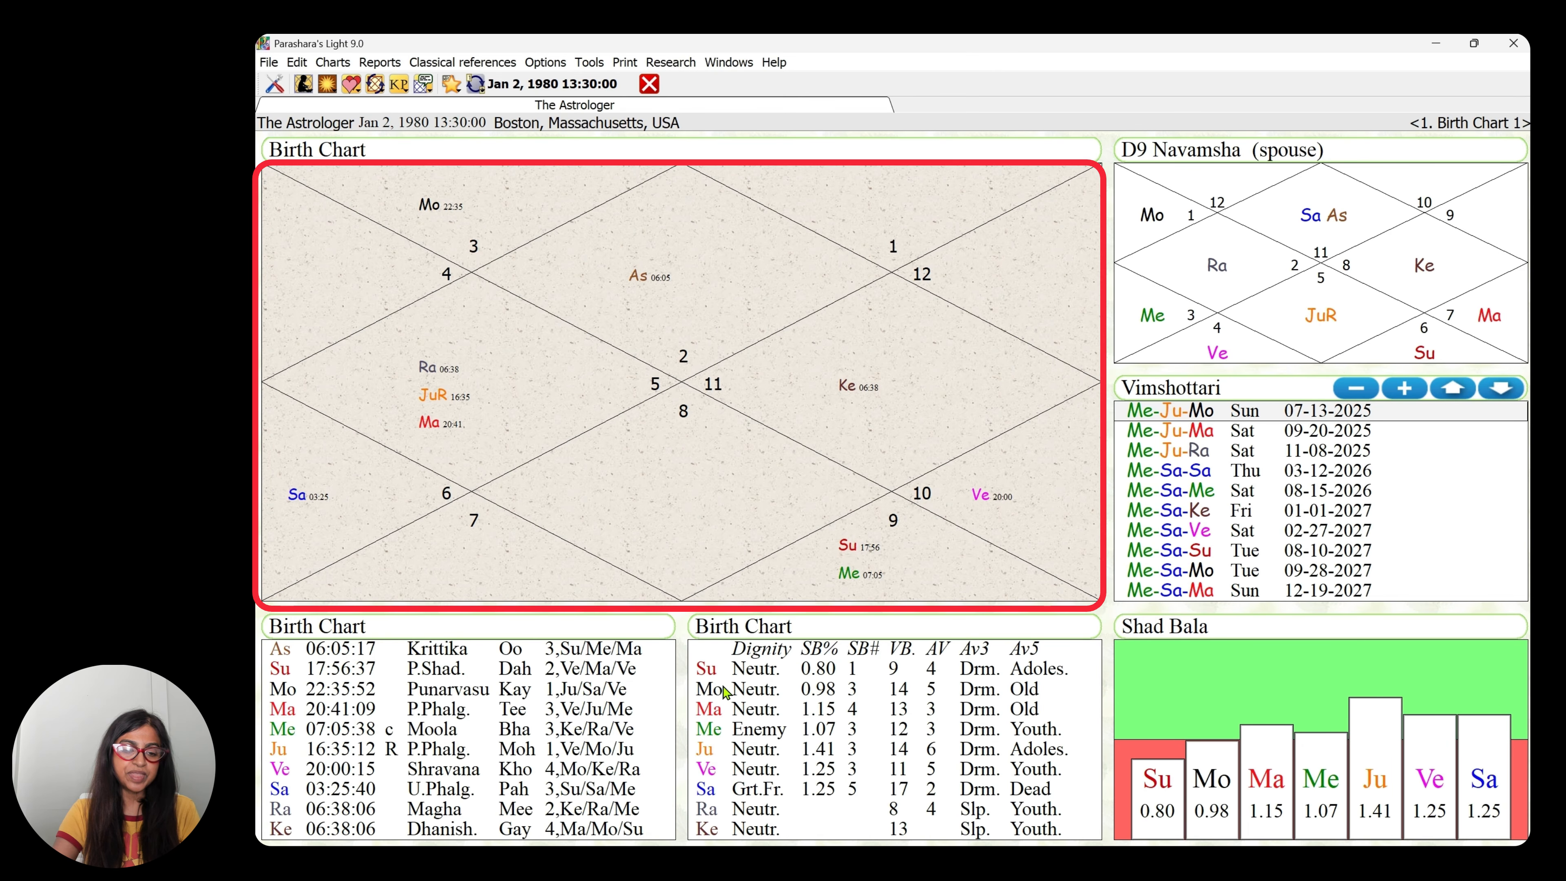
Step: Open the Tithi Pravesh chart screen to view the chart fill there
{"action": "left_click", "coordinate": [335, 64]}
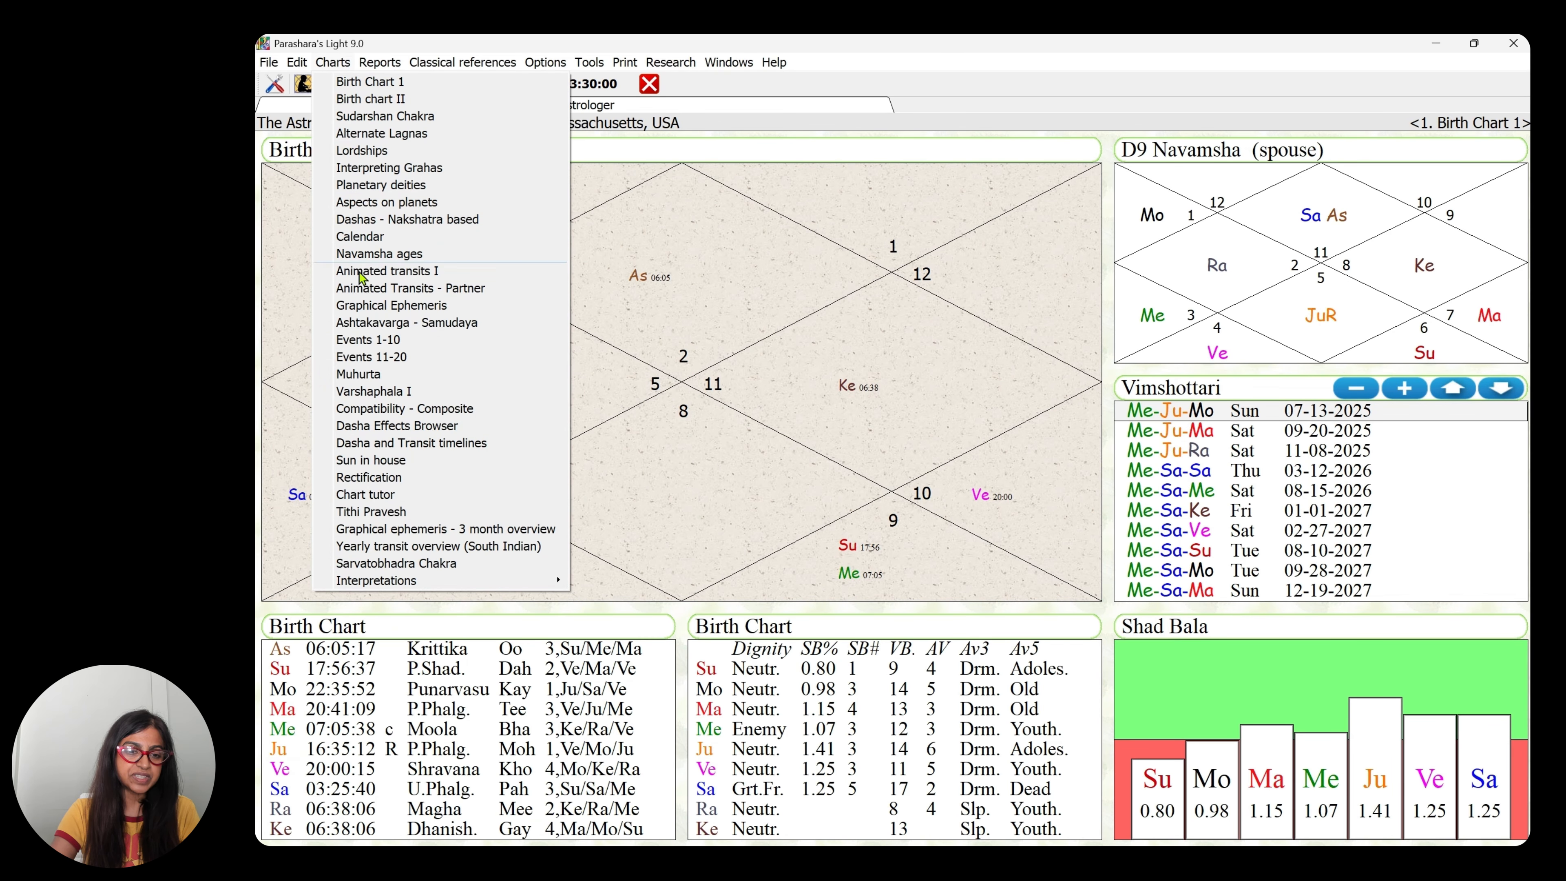
{"action": "left_click", "coordinate": [400, 513]}
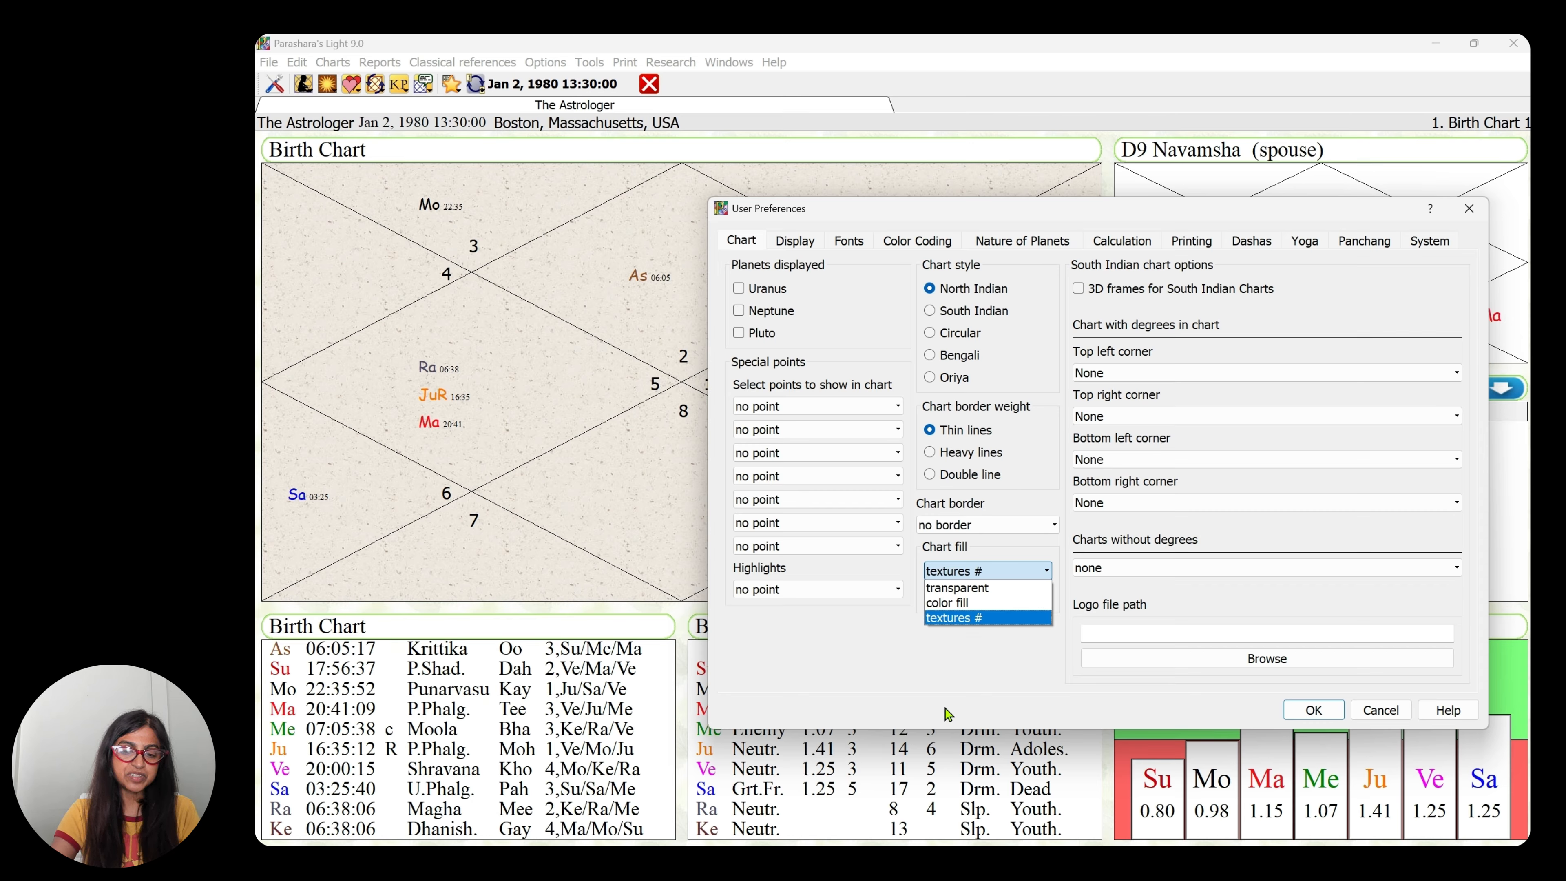
Step: Set the chart fill to transparent and apply the preferences
{"action": "left_click", "coordinate": [992, 588]}
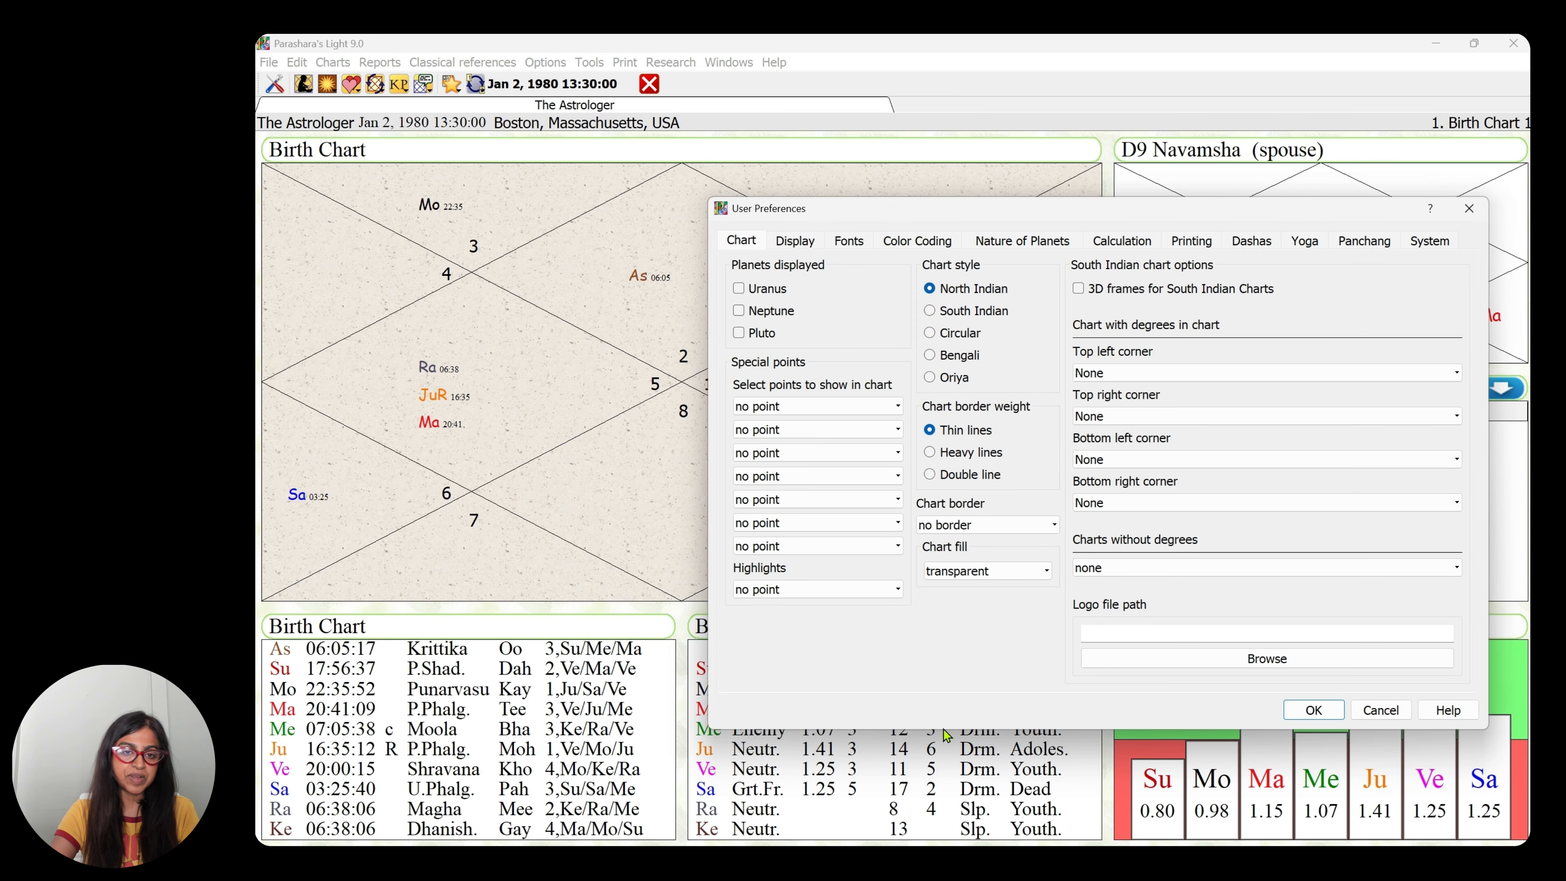
{"action": "left_click", "coordinate": [1314, 710]}
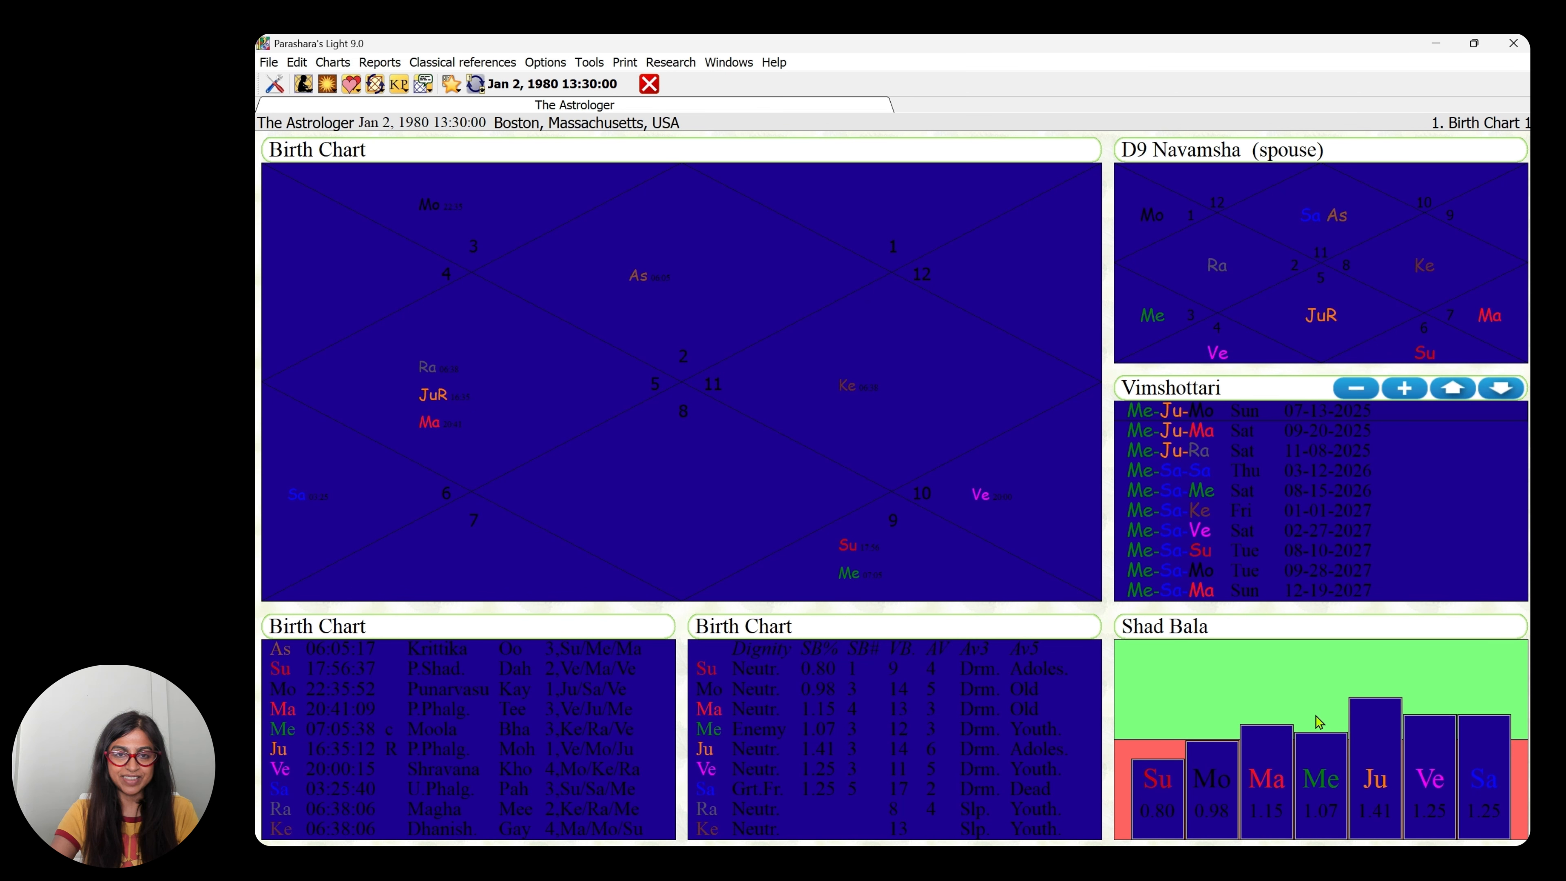
Step: Reopen the chart style preferences and display the chart fill options
{"action": "left_click", "coordinate": [538, 65]}
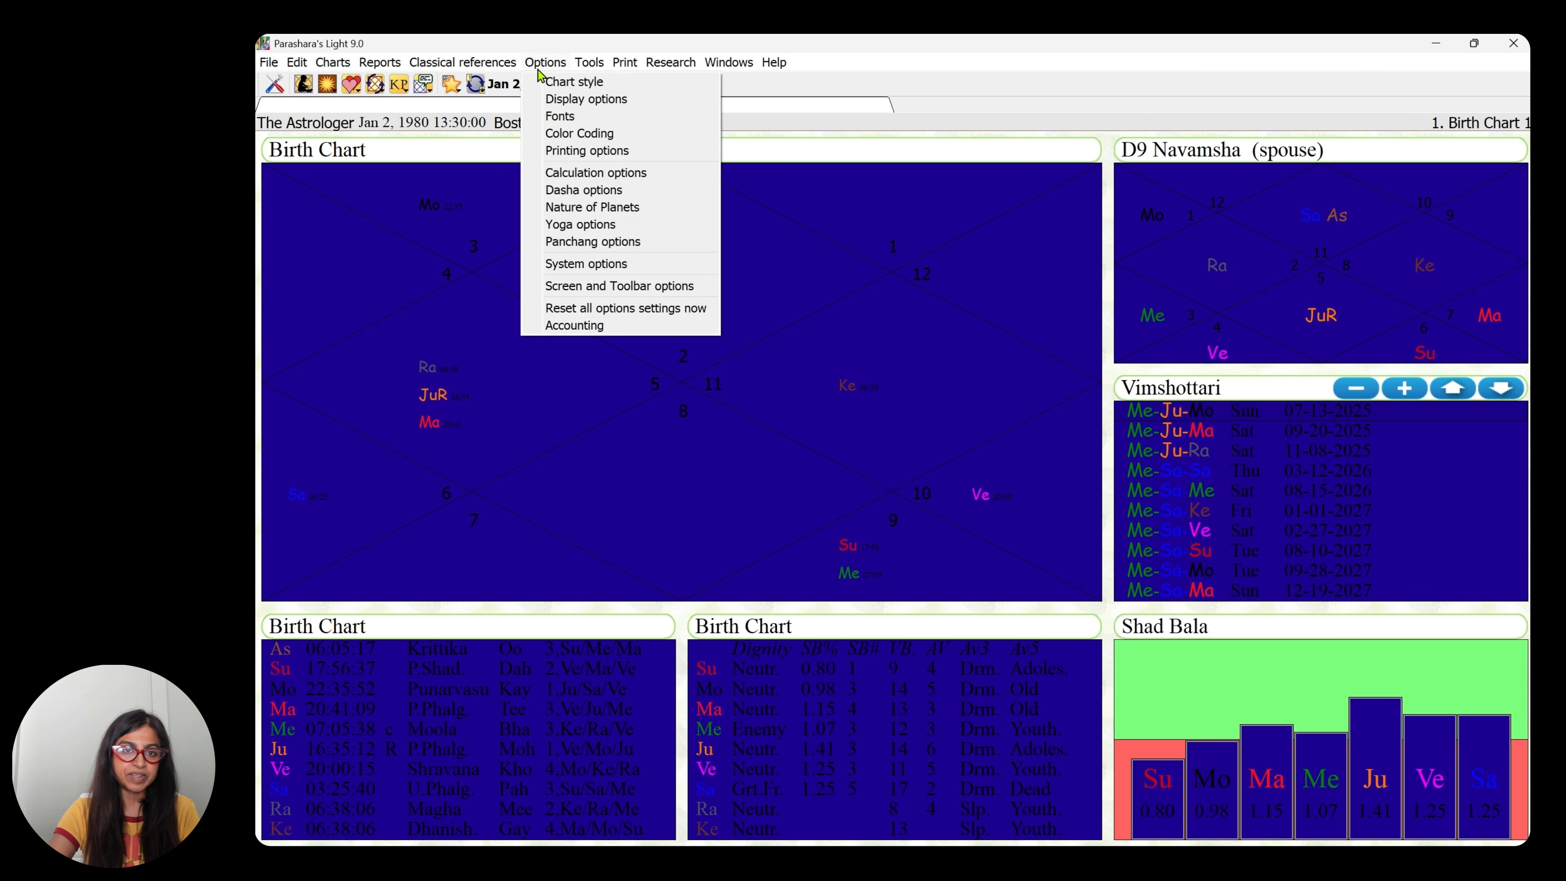
{"action": "left_click", "coordinate": [541, 81]}
{"action": "left_click", "coordinate": [967, 571]}
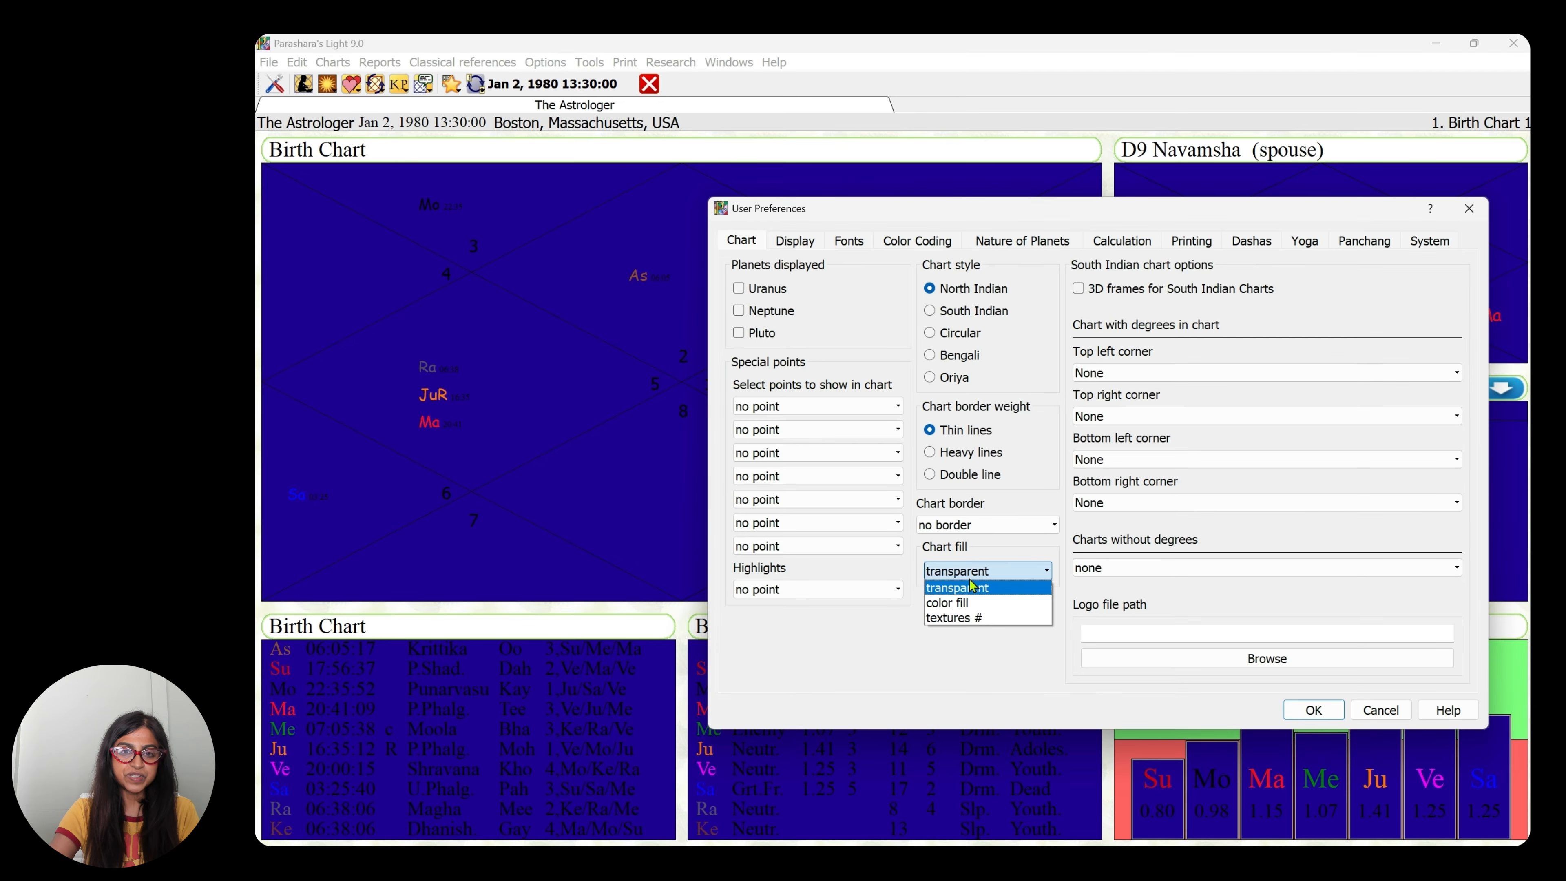